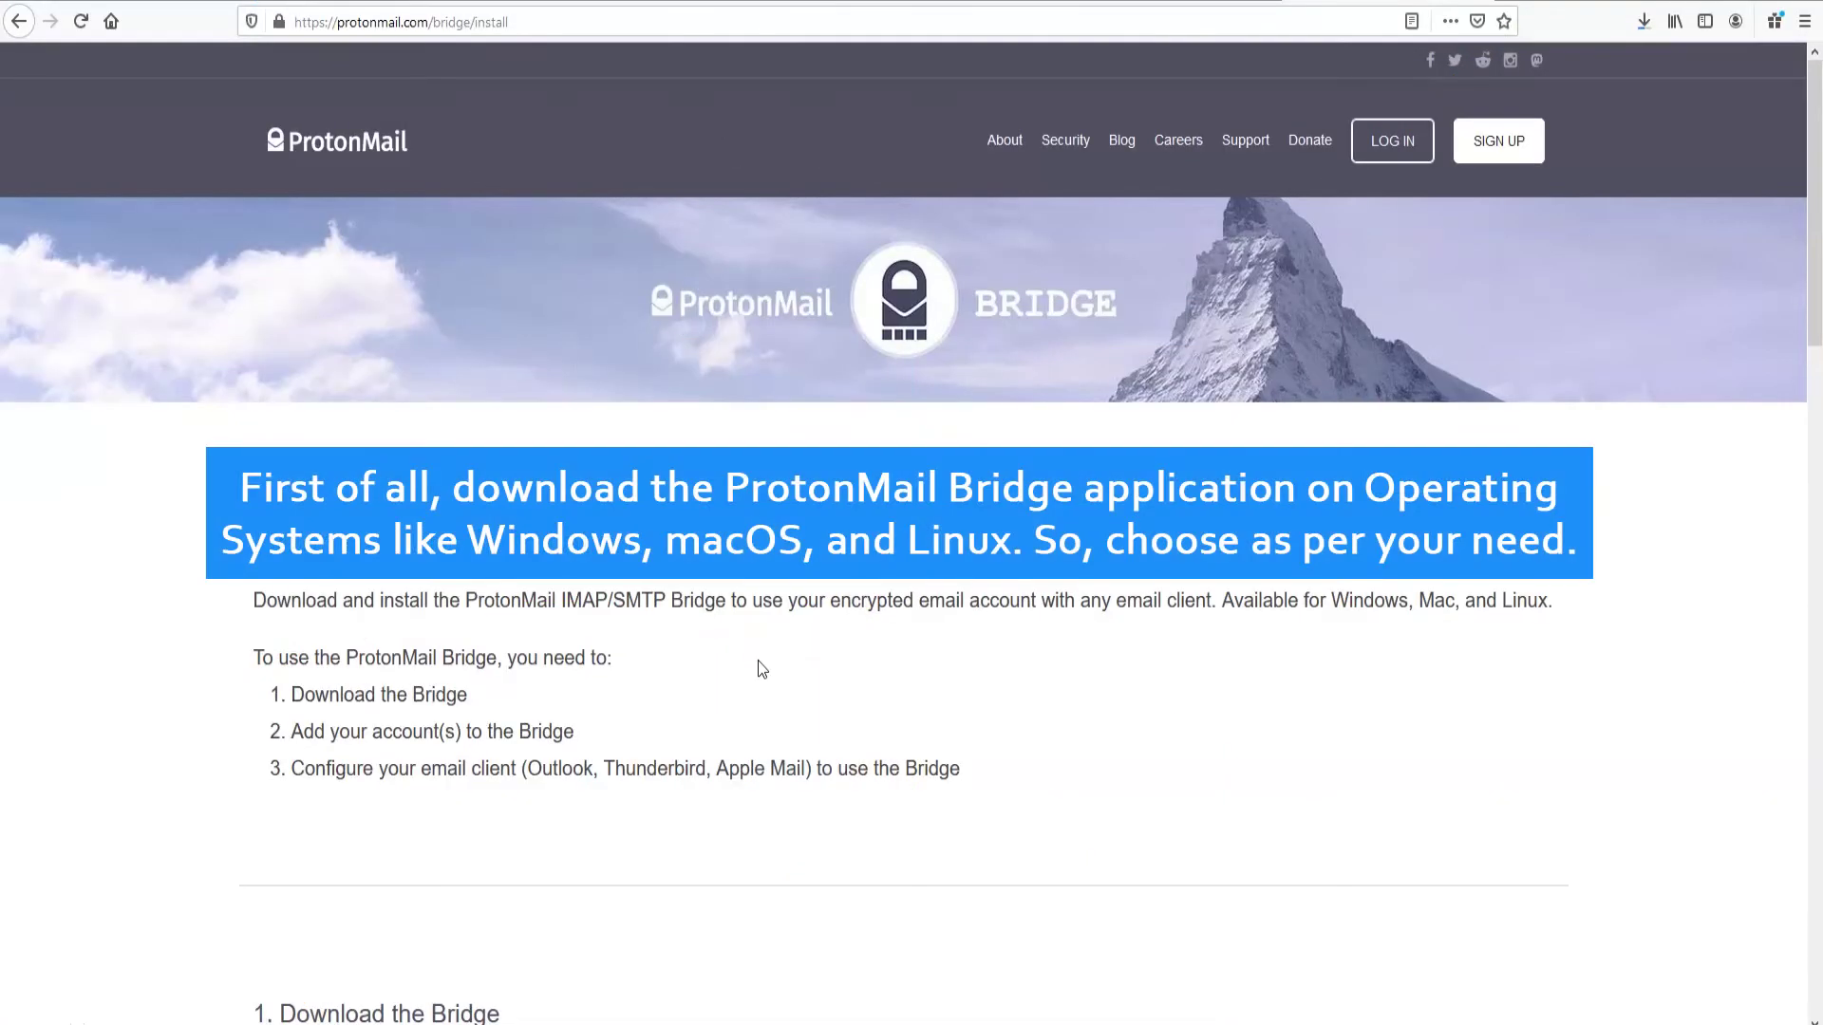
- Scroll the ProtonMail page down to the Bridge download options for Windows, macOS and Linux
{"action": "scroll", "coordinate": [760, 670], "scroll_direction": "down", "scroll_amount": 4}
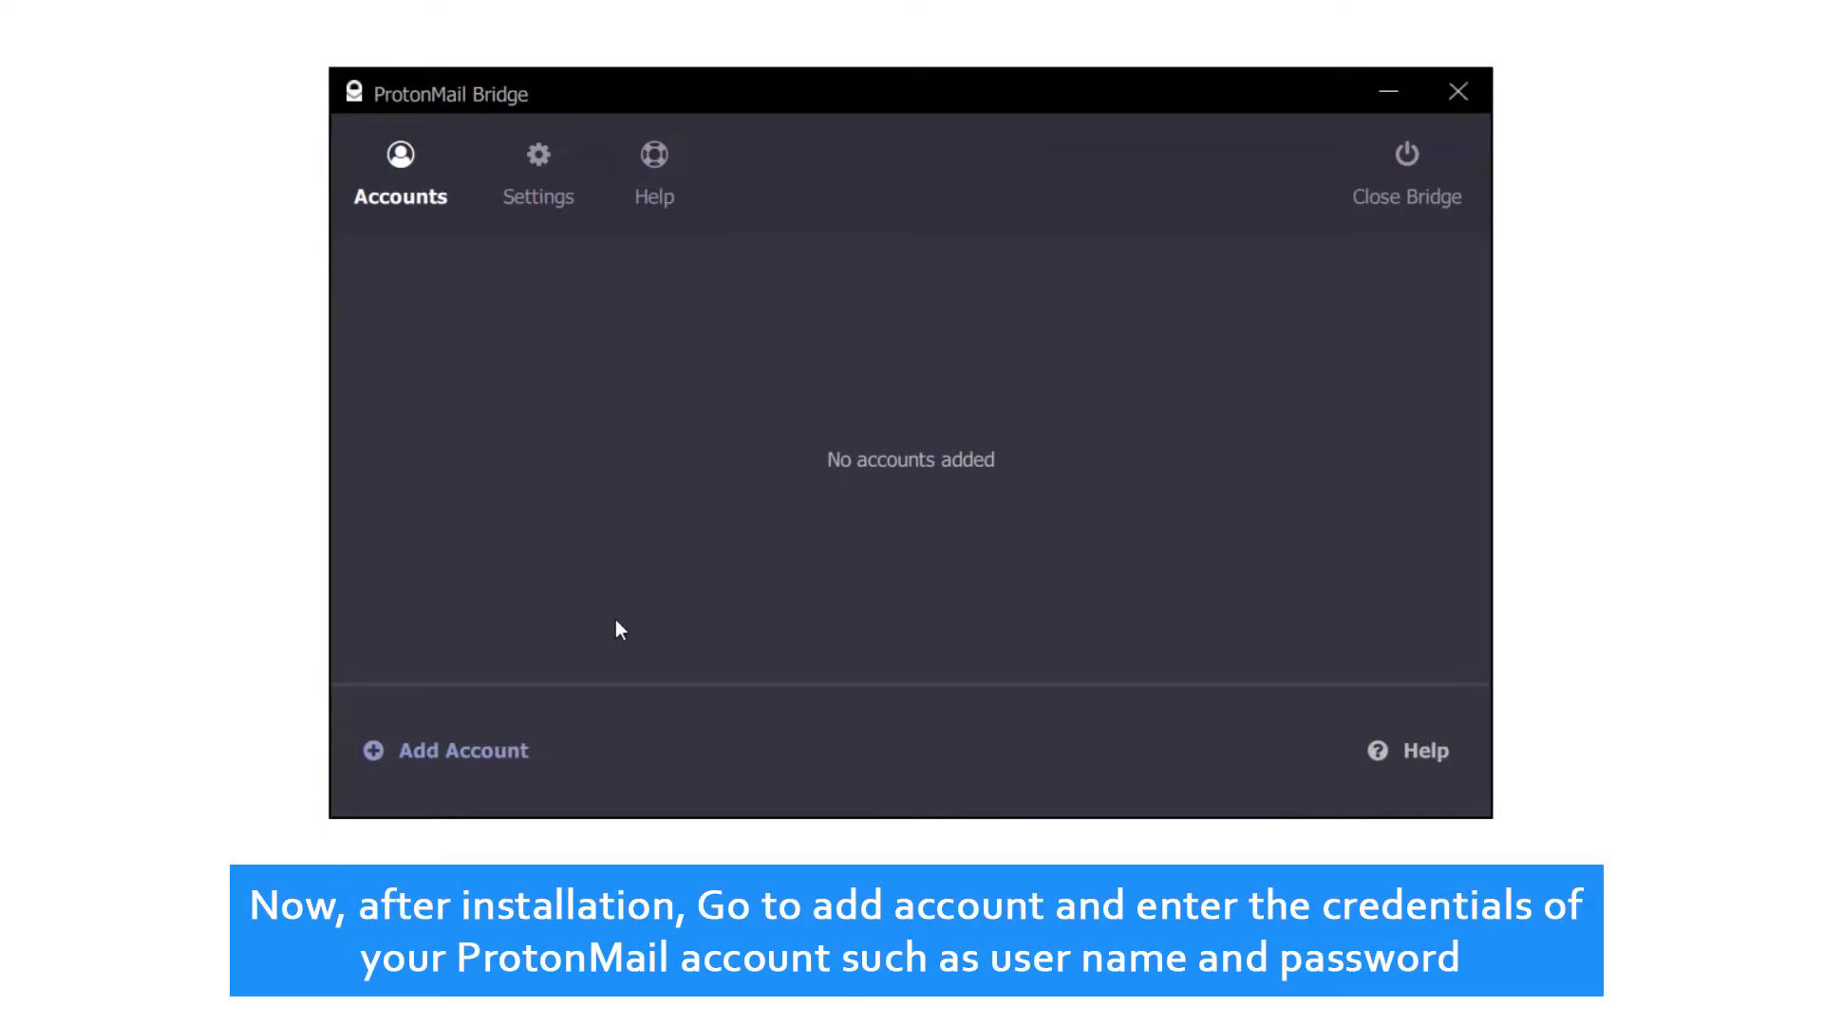
- Add the ProtonMail account to Bridge, signing in with its e-mail address and password
{"action": "left_click", "coordinate": [457, 761]}
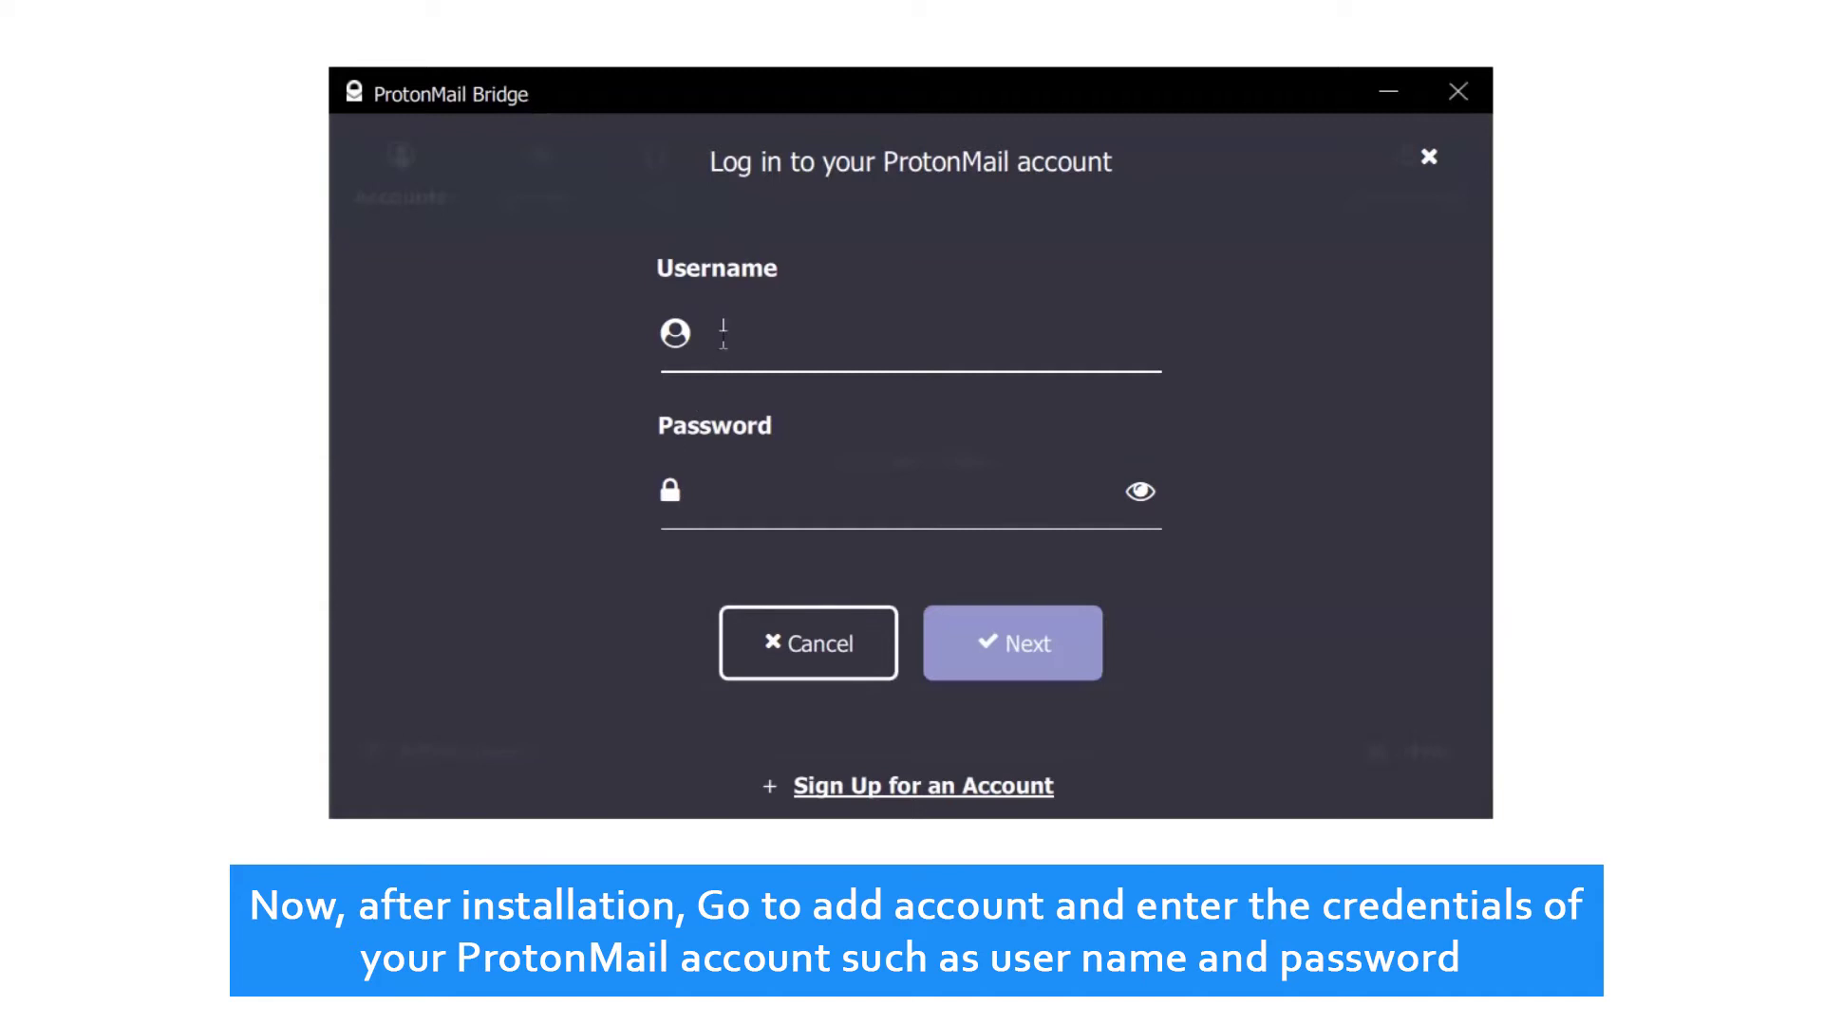
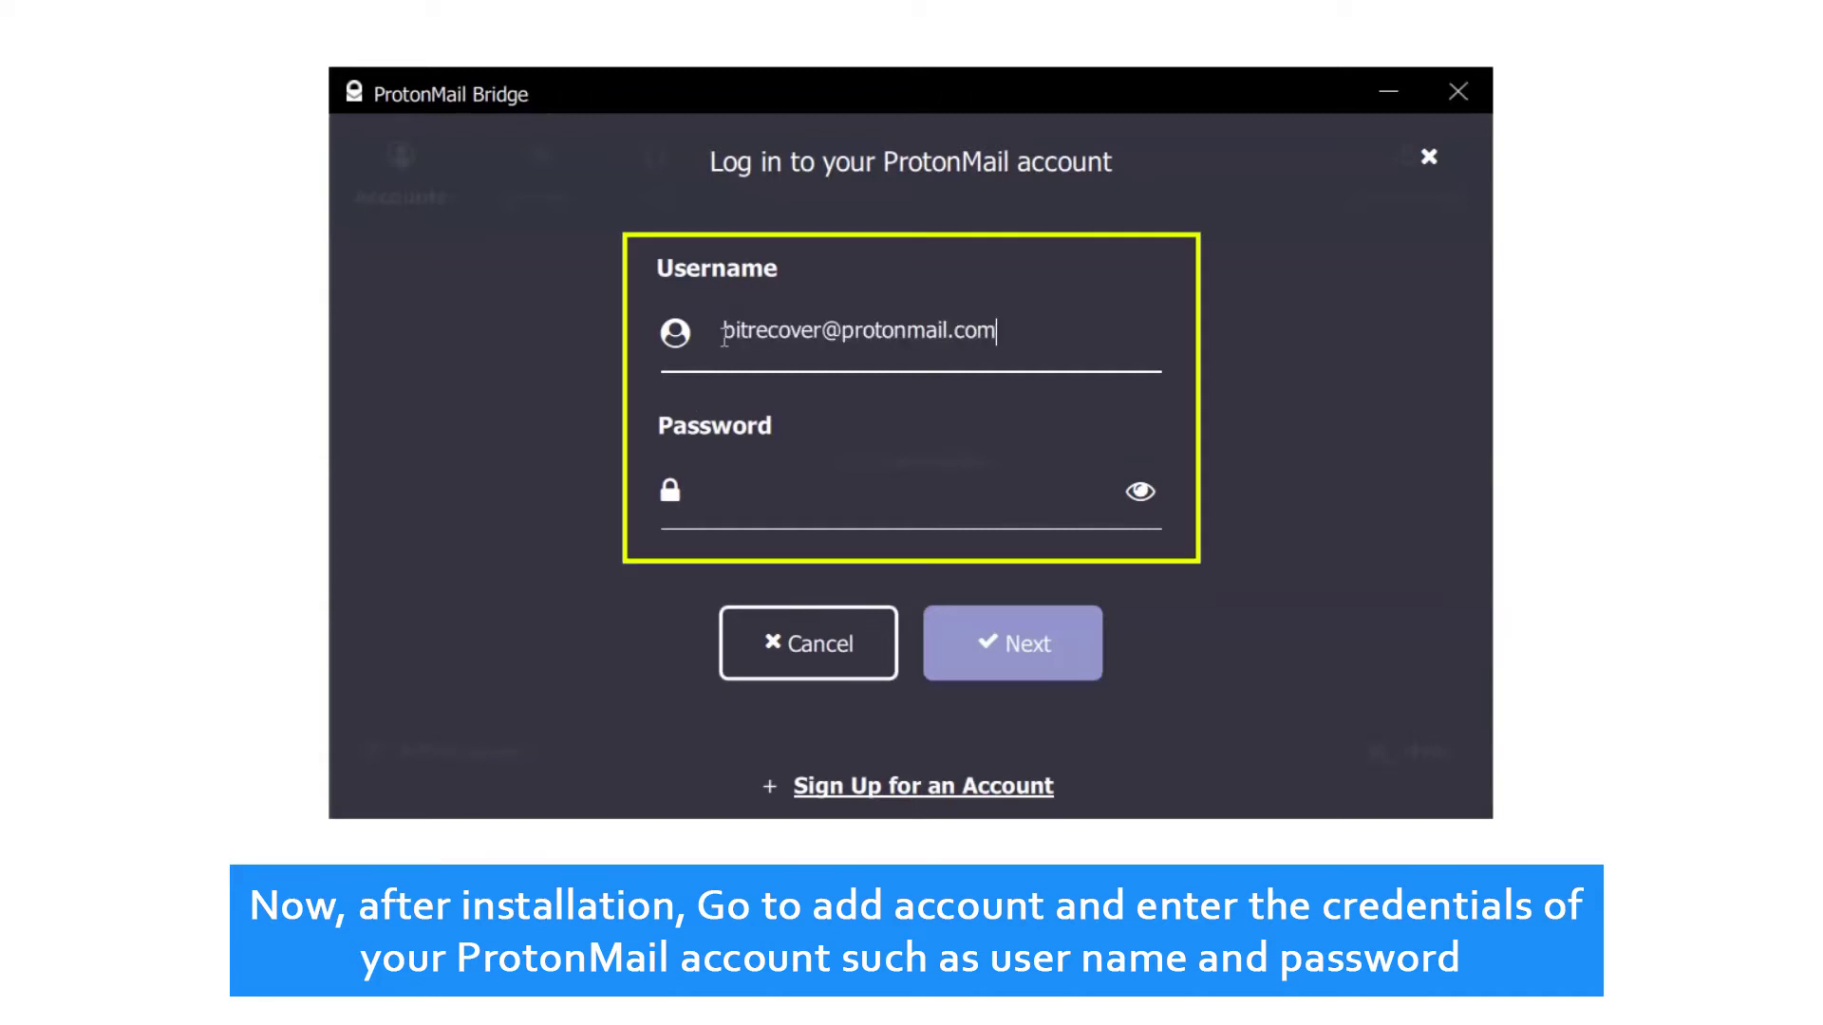
{"action": "left_click", "coordinate": [728, 486]}
{"action": "type", "text": "***********"}
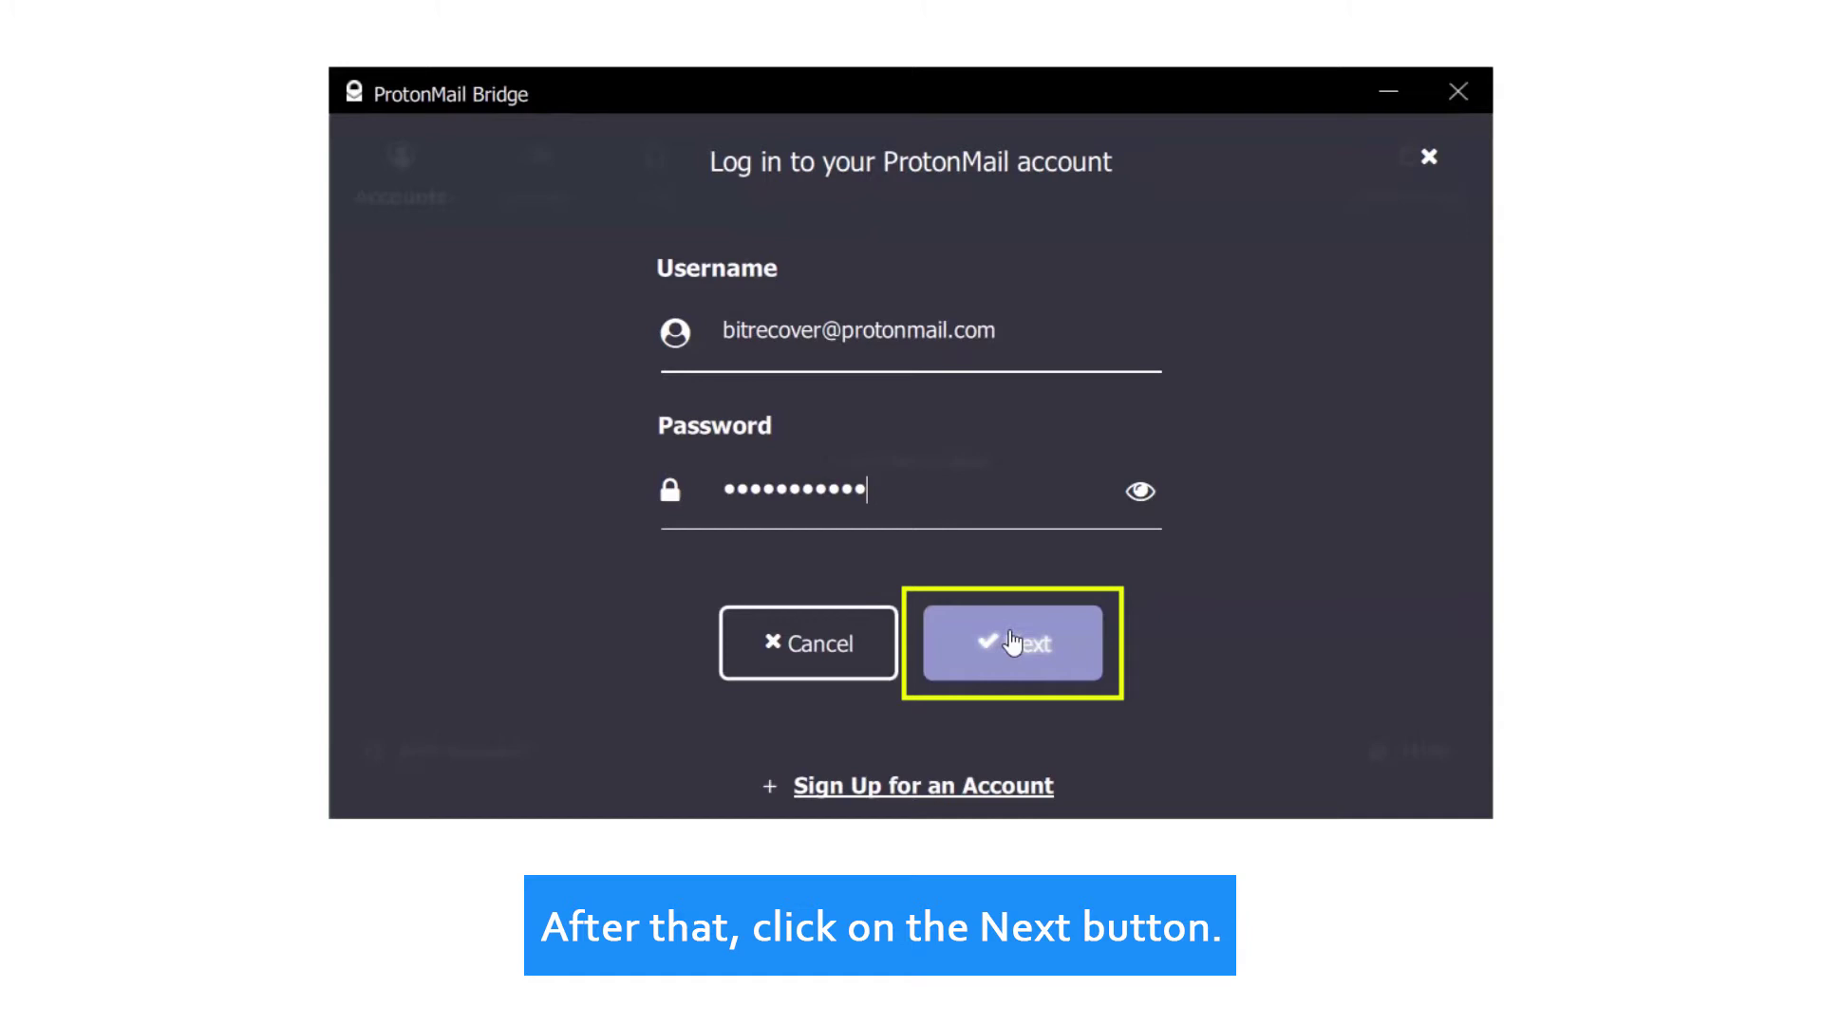
{"action": "left_click", "coordinate": [1013, 643]}
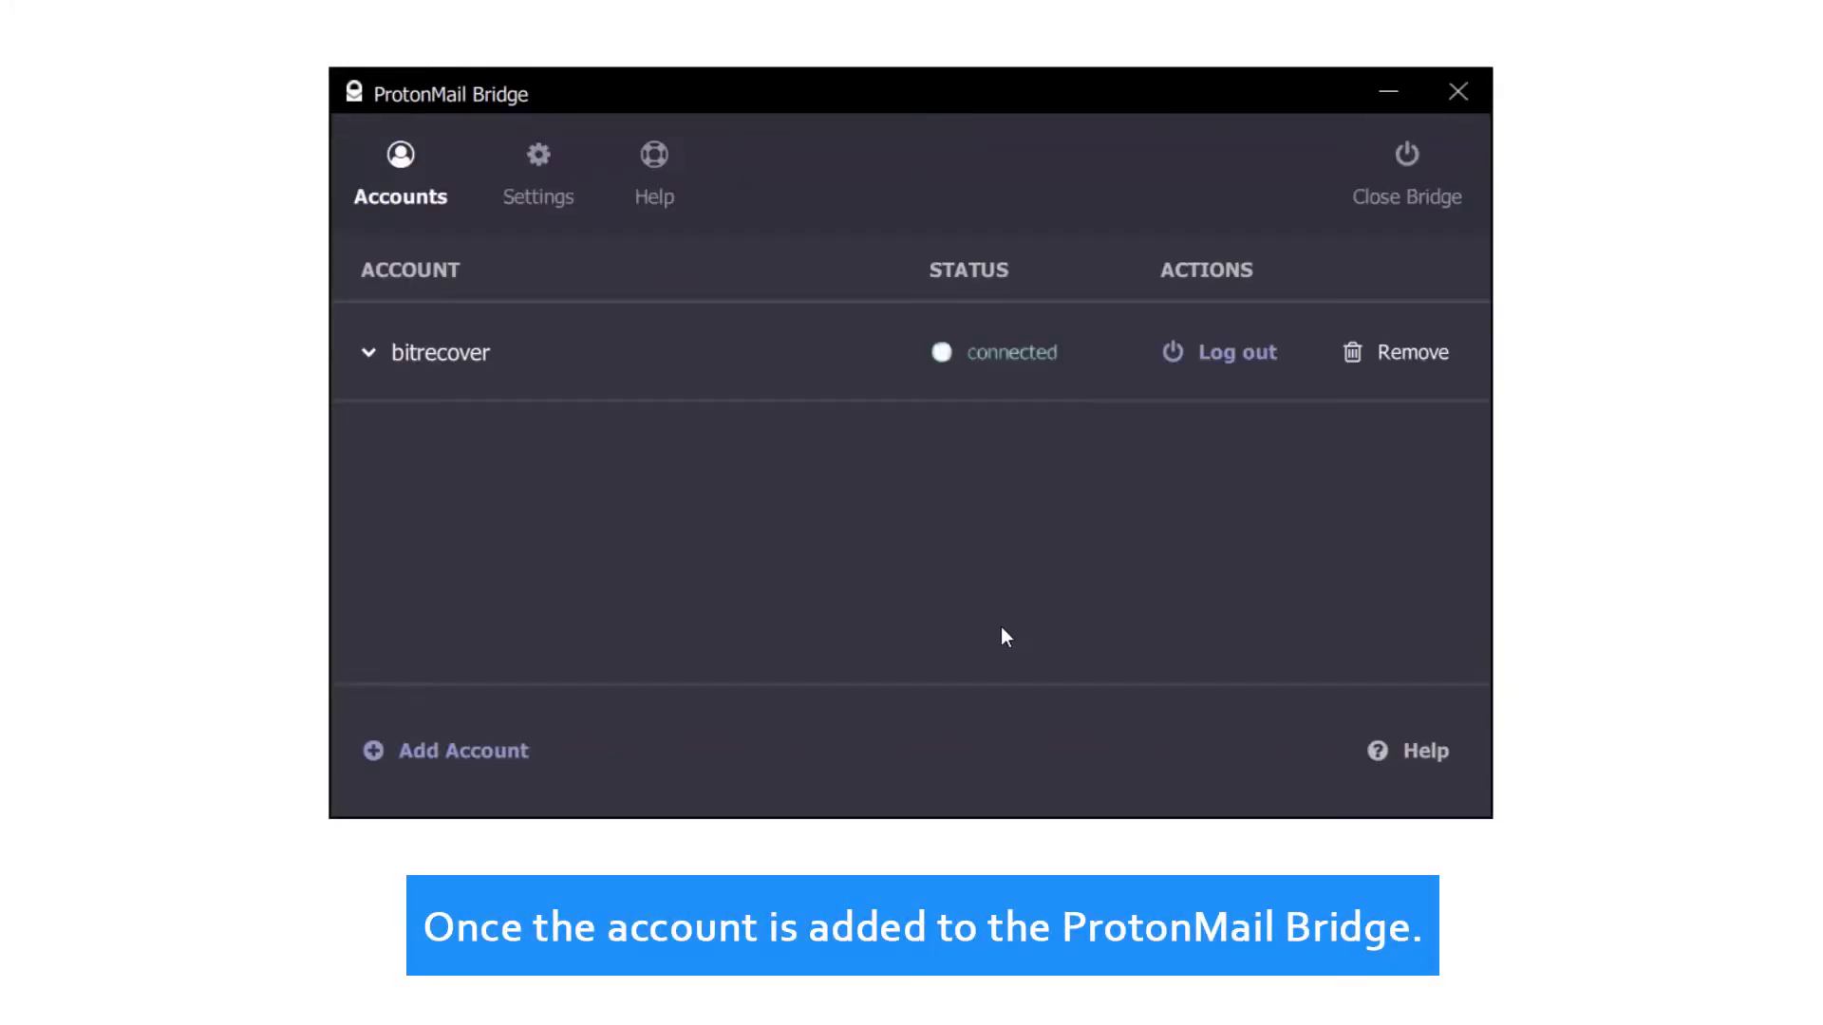
- Expand the connected account and show its mailbox configuration: host 127.0.0.1, IMAP port 1143
{"action": "left_click", "coordinate": [453, 354]}
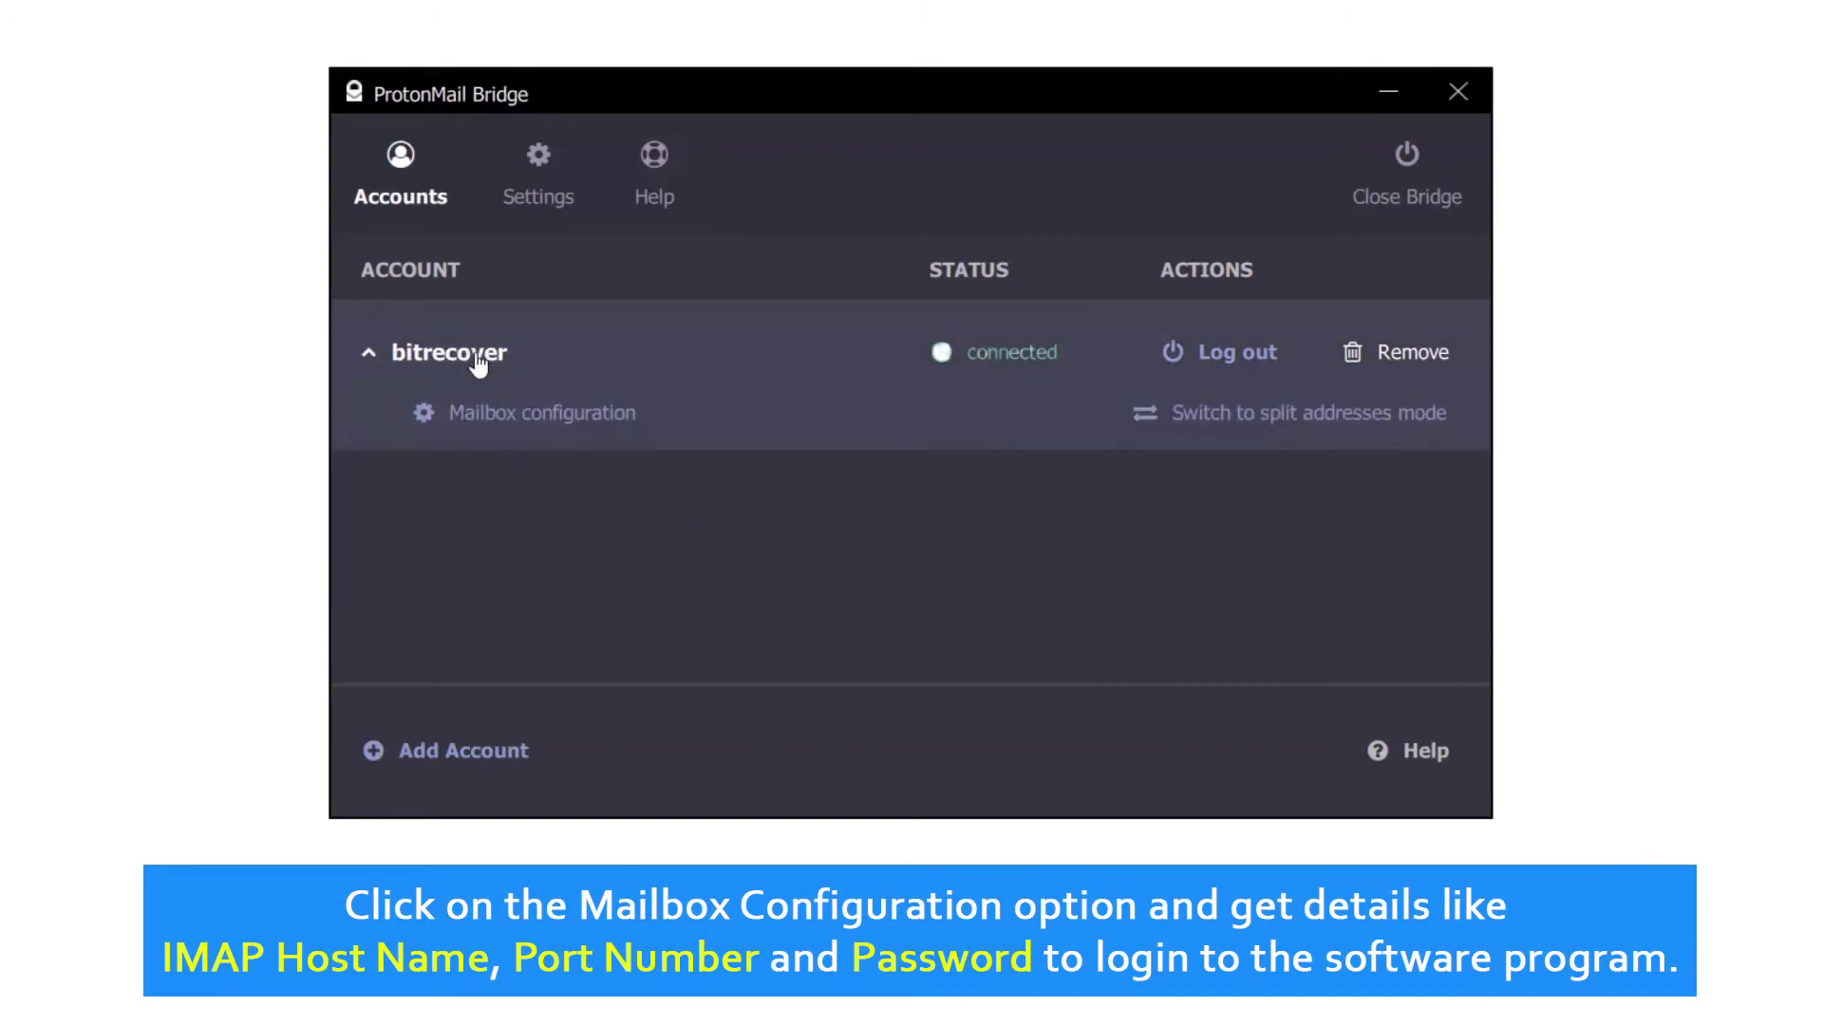
{"action": "left_click", "coordinate": [494, 418]}
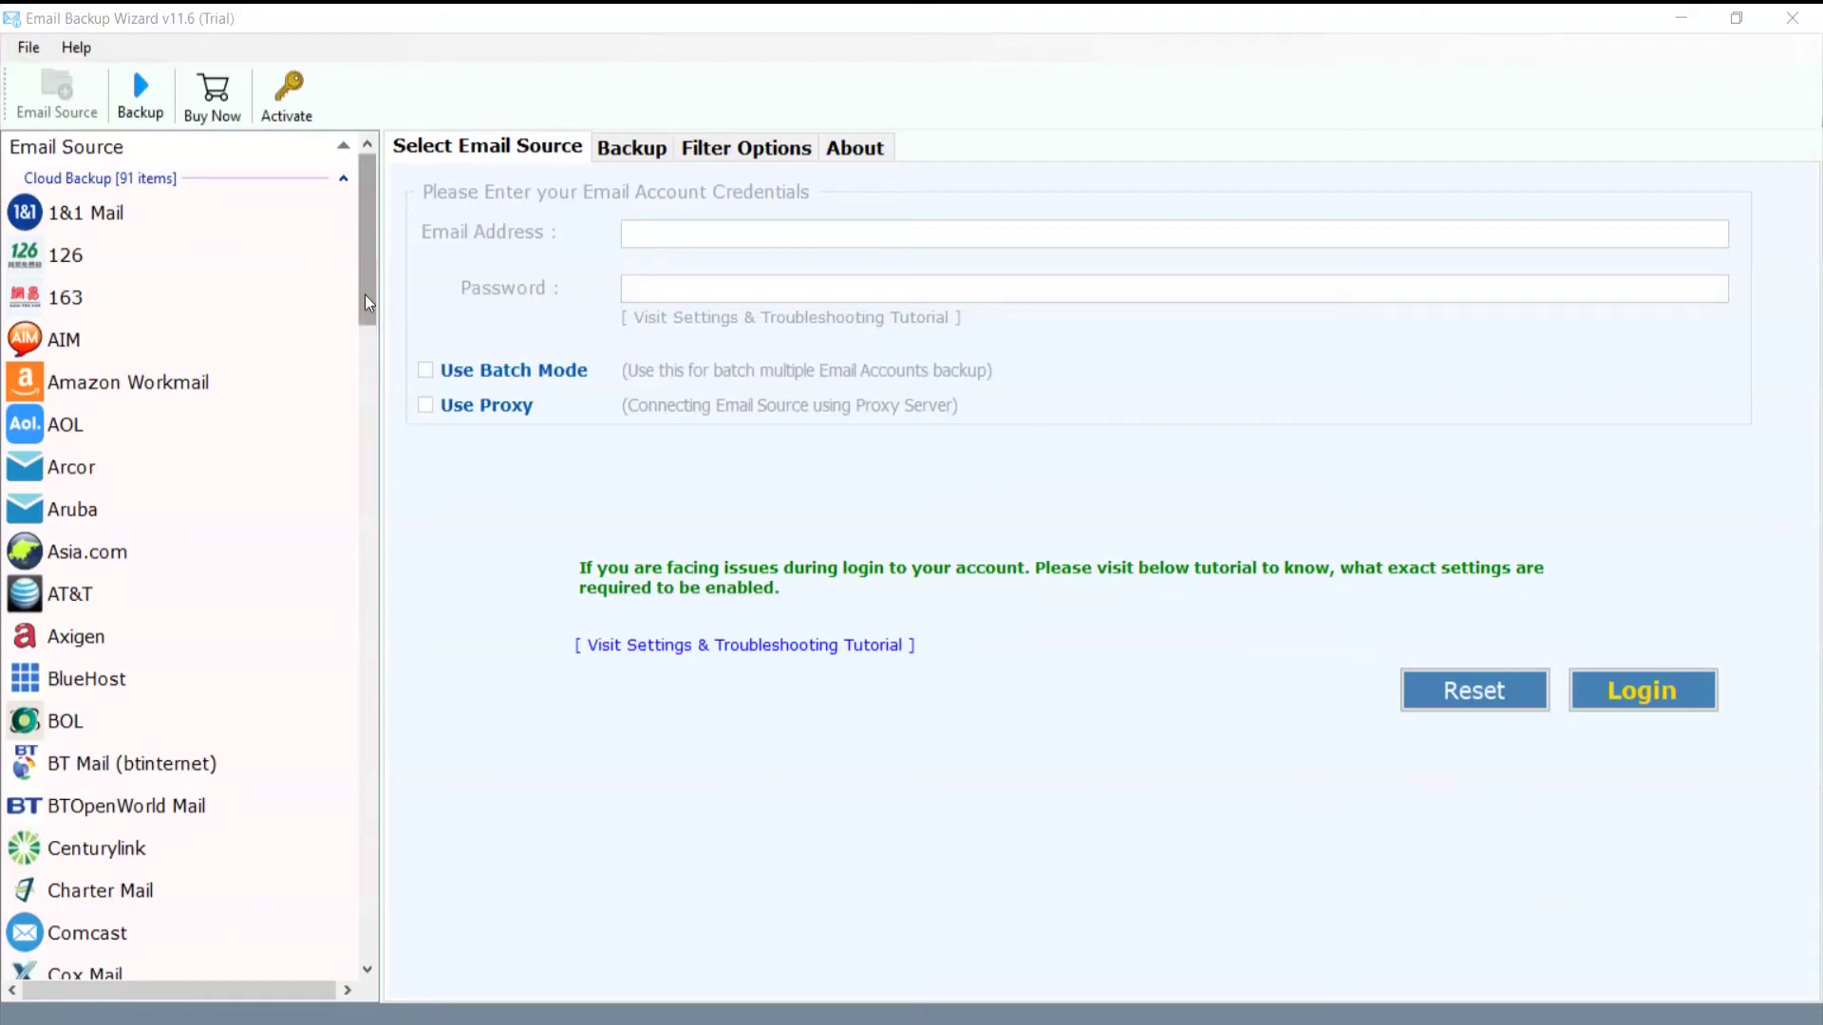
- Scroll the Email Source list and select Office 365
{"action": "left_click_drag", "start_coordinate": [364, 294], "coordinate": [366, 671]}
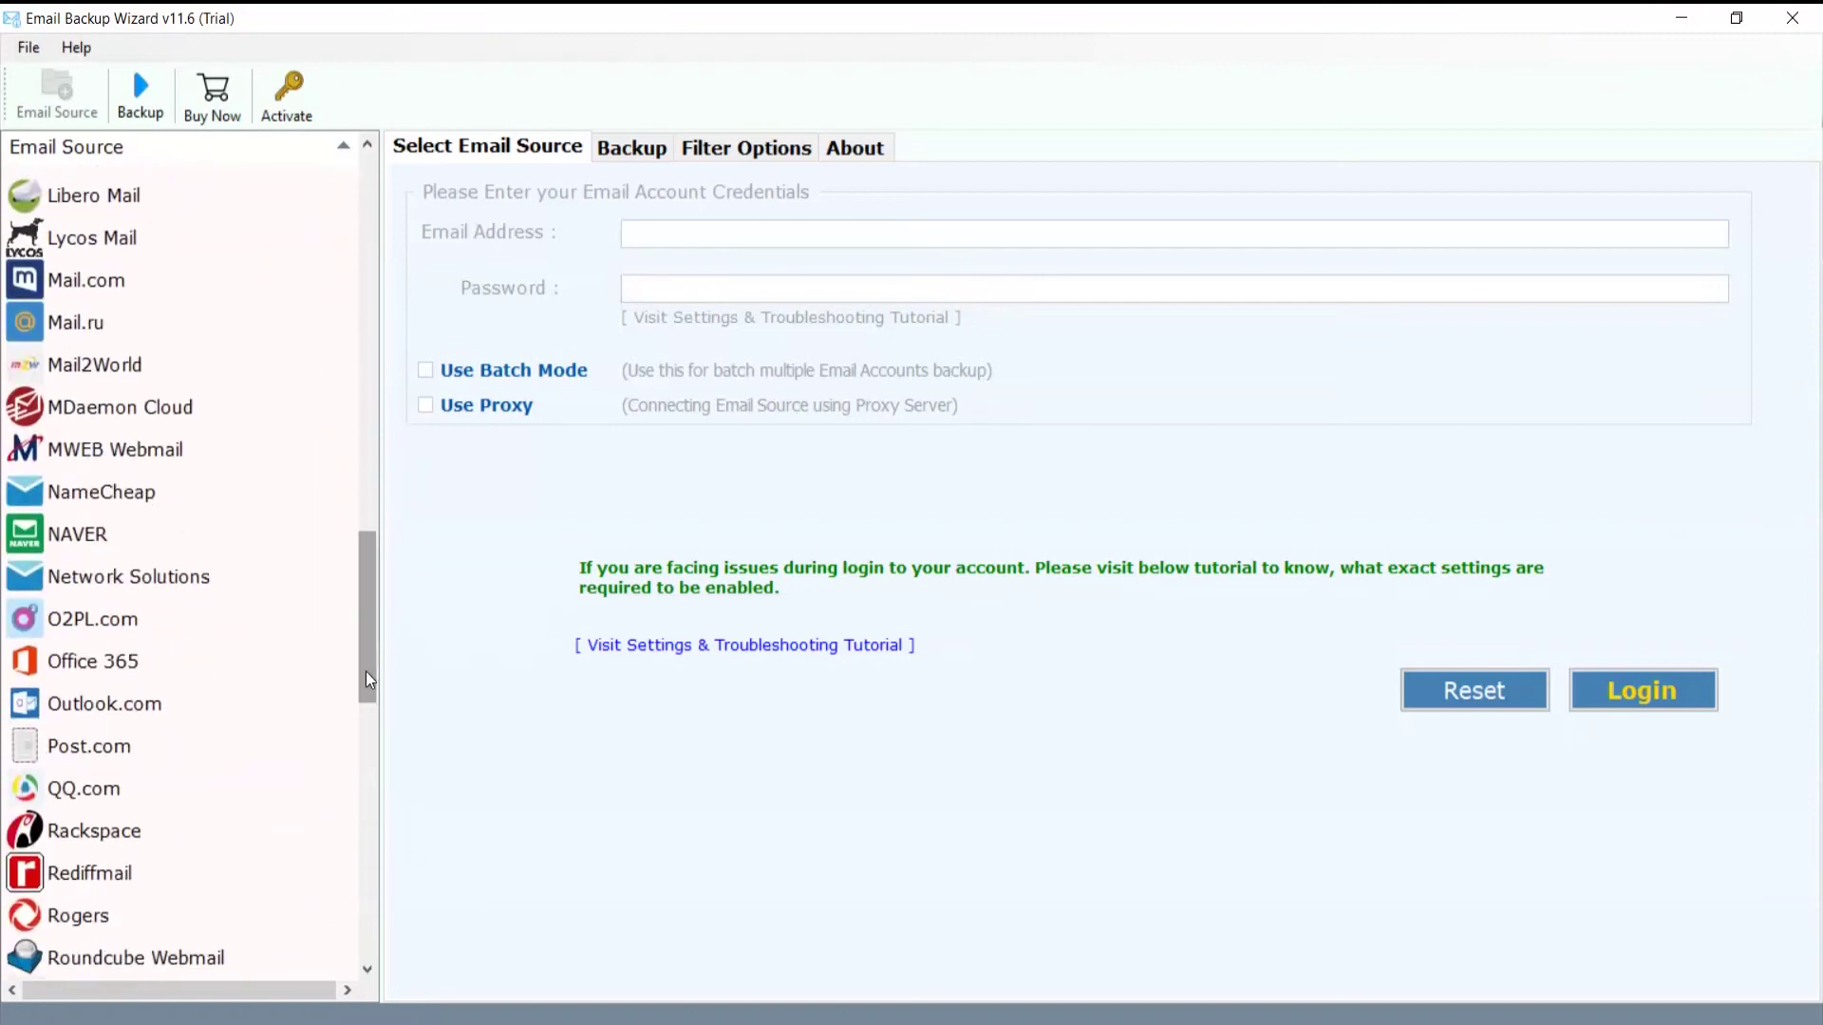
{"action": "left_click", "coordinate": [174, 661]}
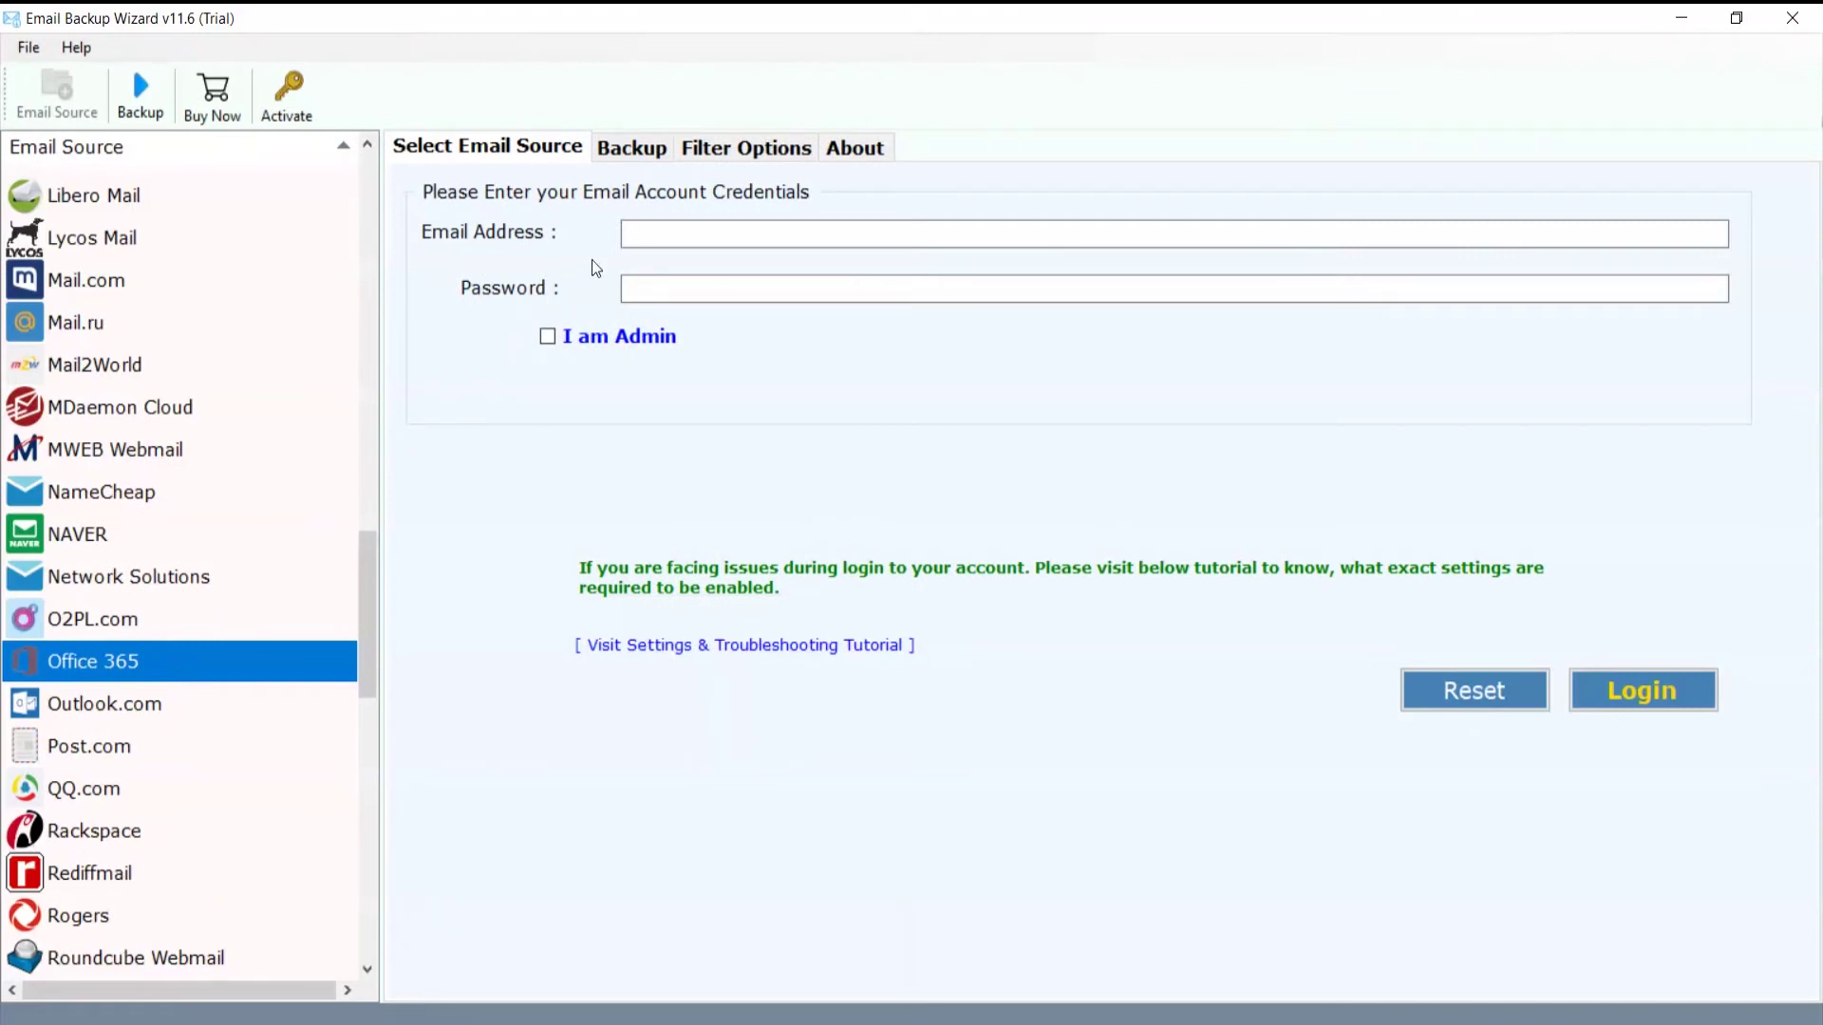
- Log in to Office 365 with the account's e-mail and password, leaving I am Admin off
{"action": "left_click", "coordinate": [630, 235]}
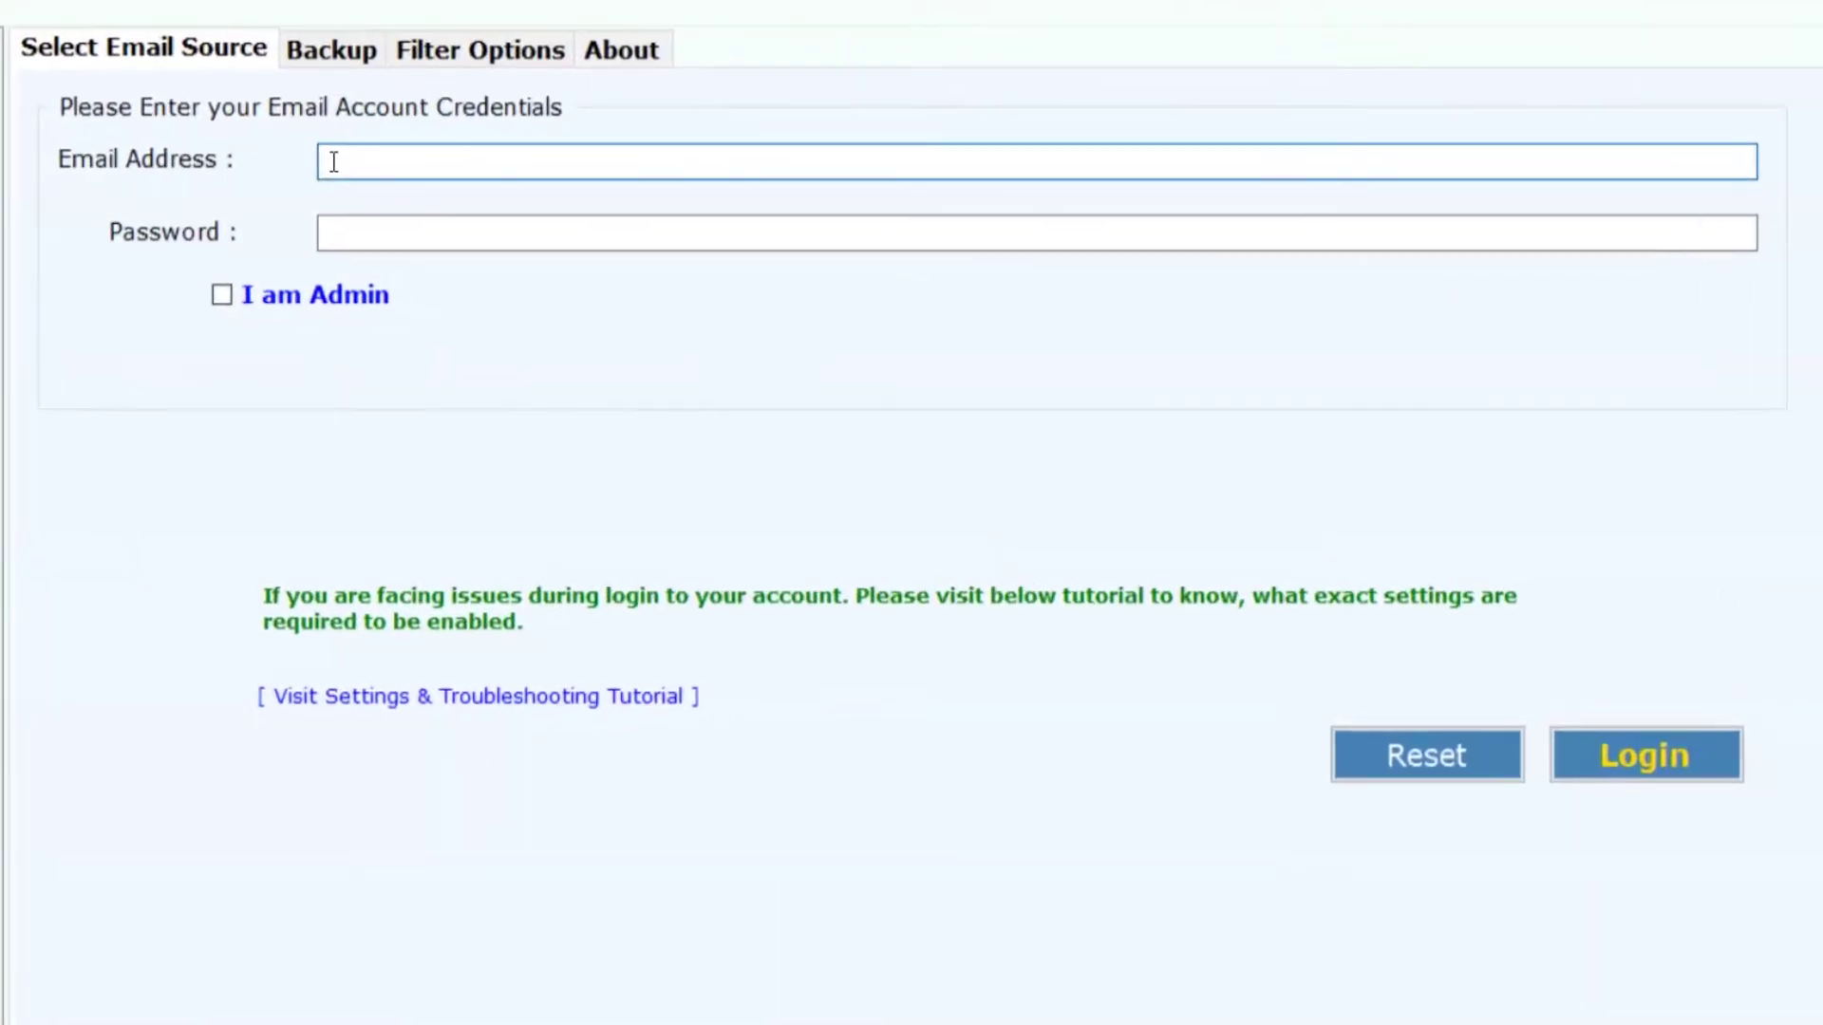
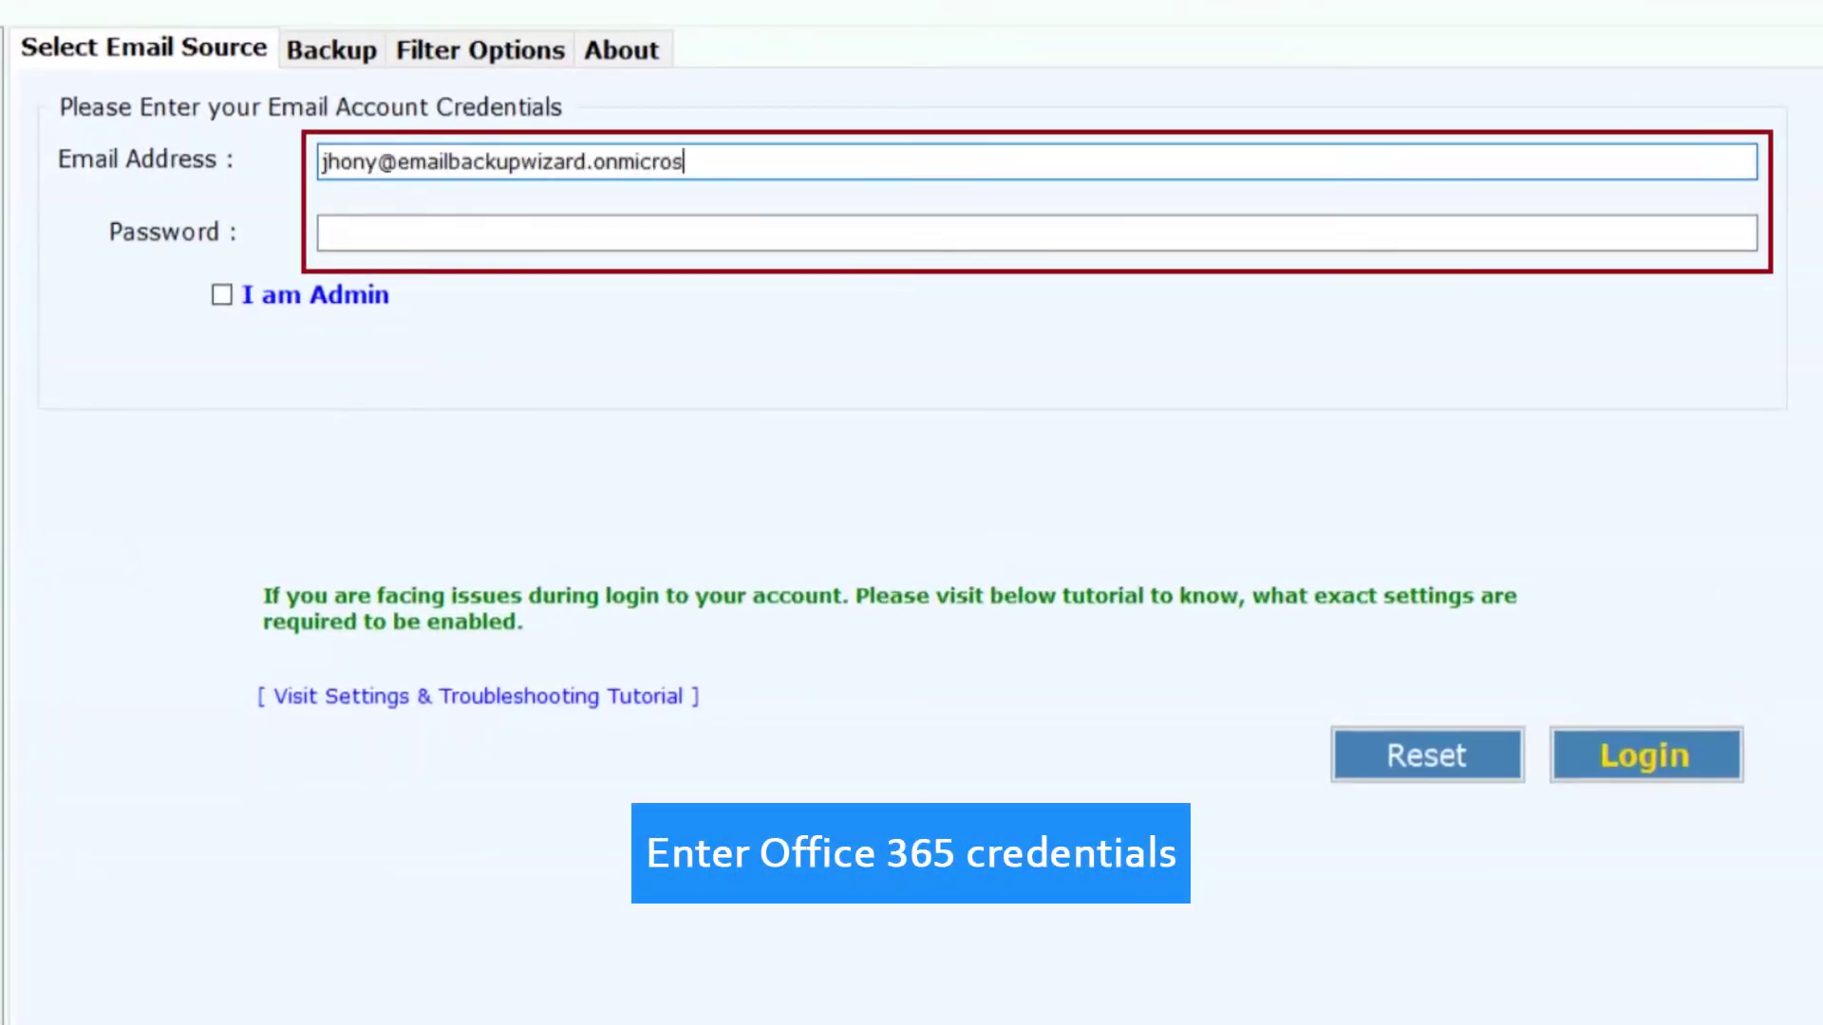
{"action": "left_click", "coordinate": [328, 232]}
{"action": "type", "text": "************"}
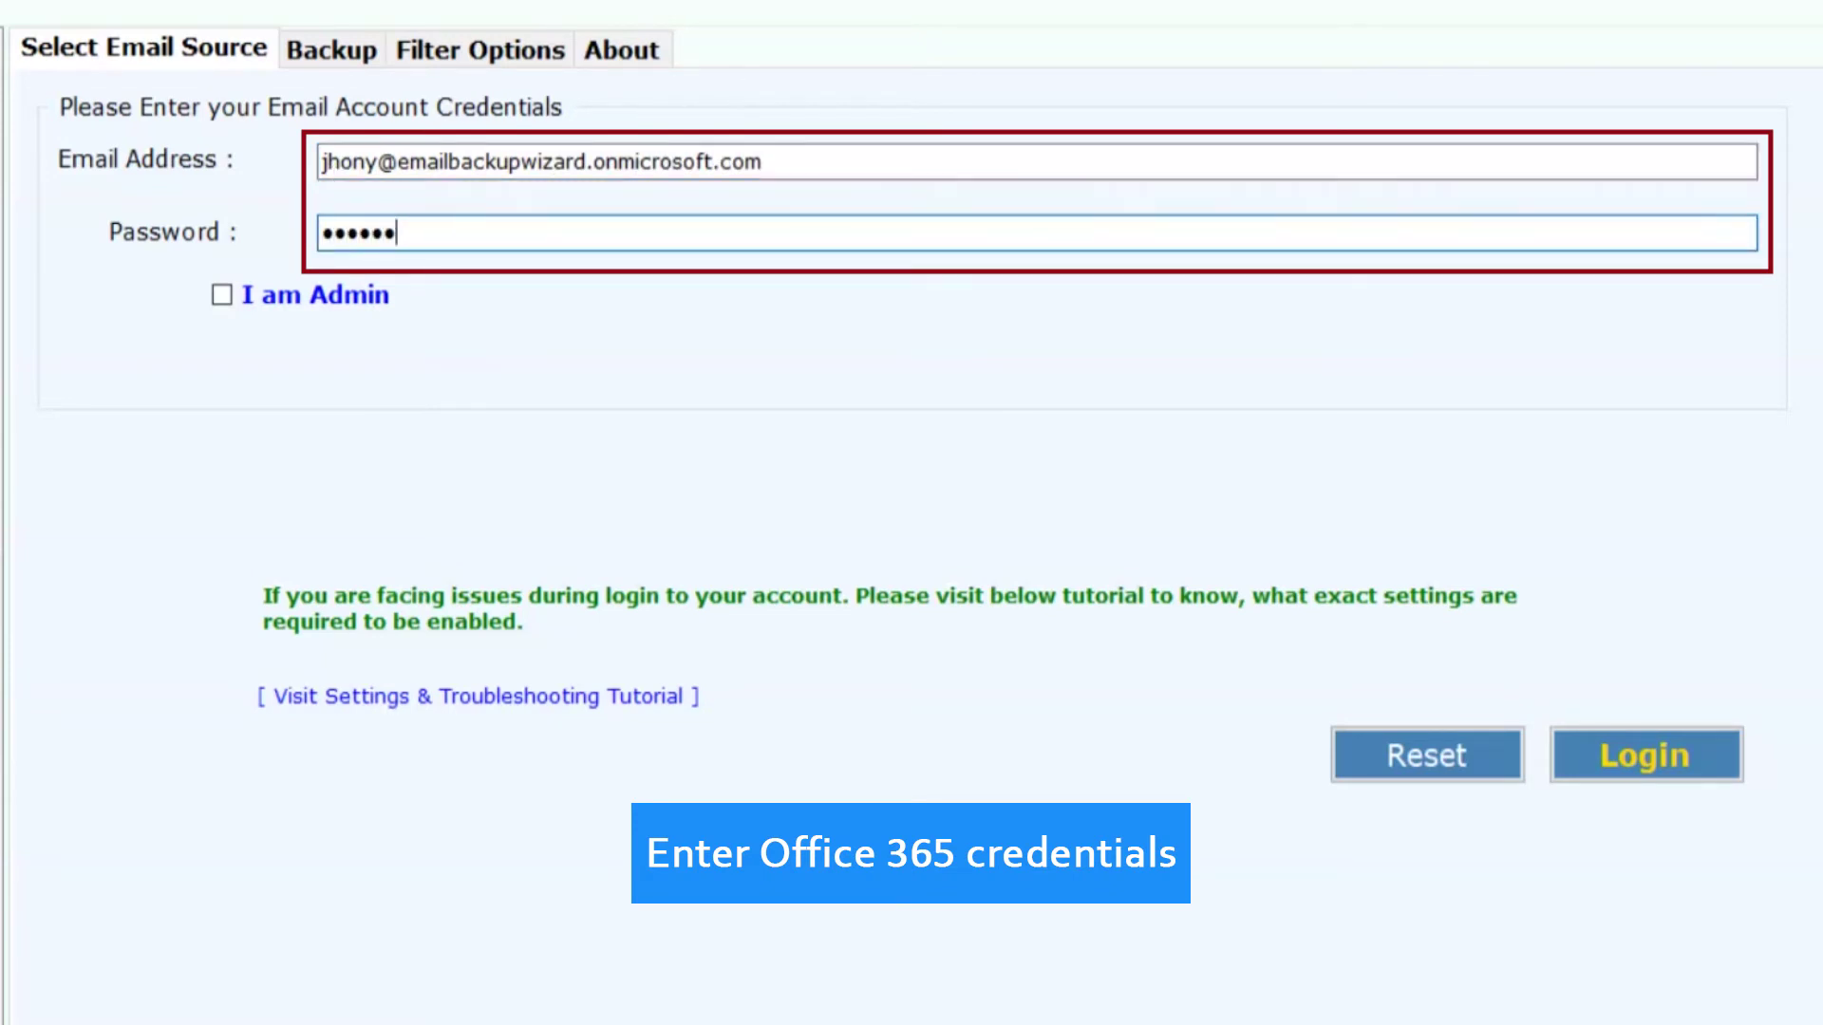
{"action": "type", "text": "****"}
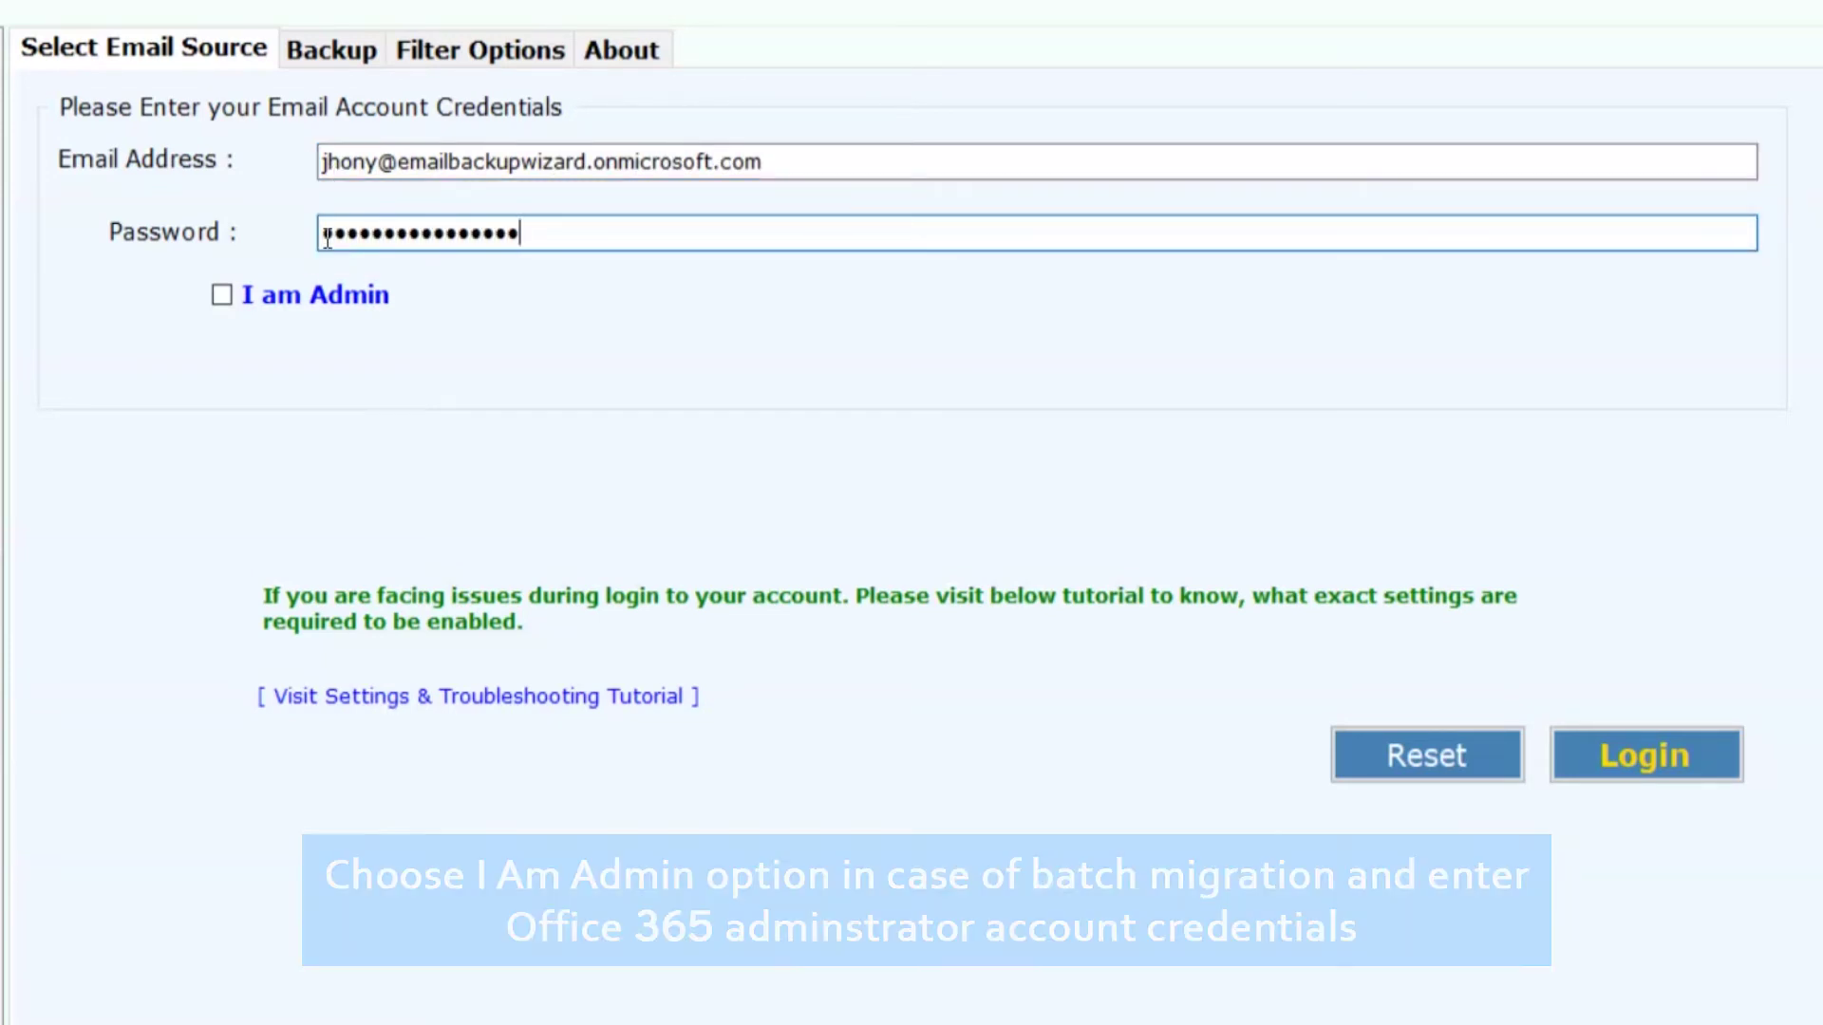
{"action": "left_click", "coordinate": [220, 295]}
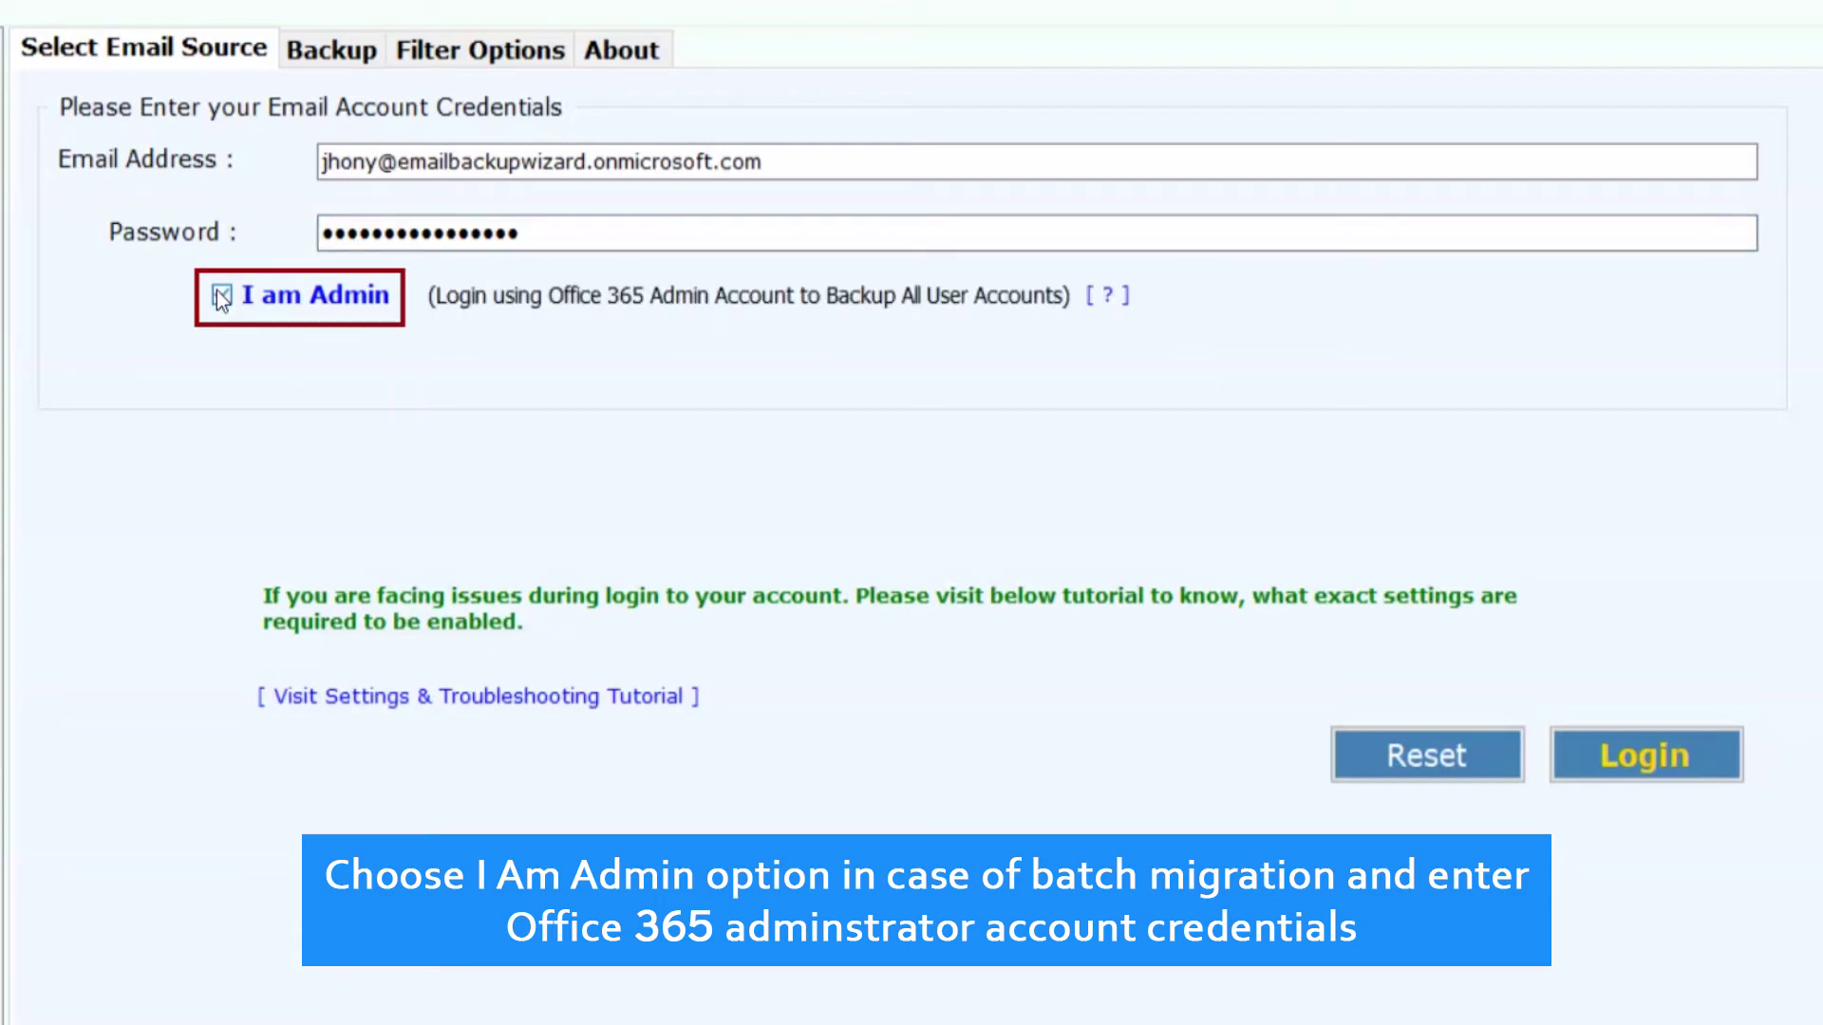
{"action": "left_click", "coordinate": [220, 296]}
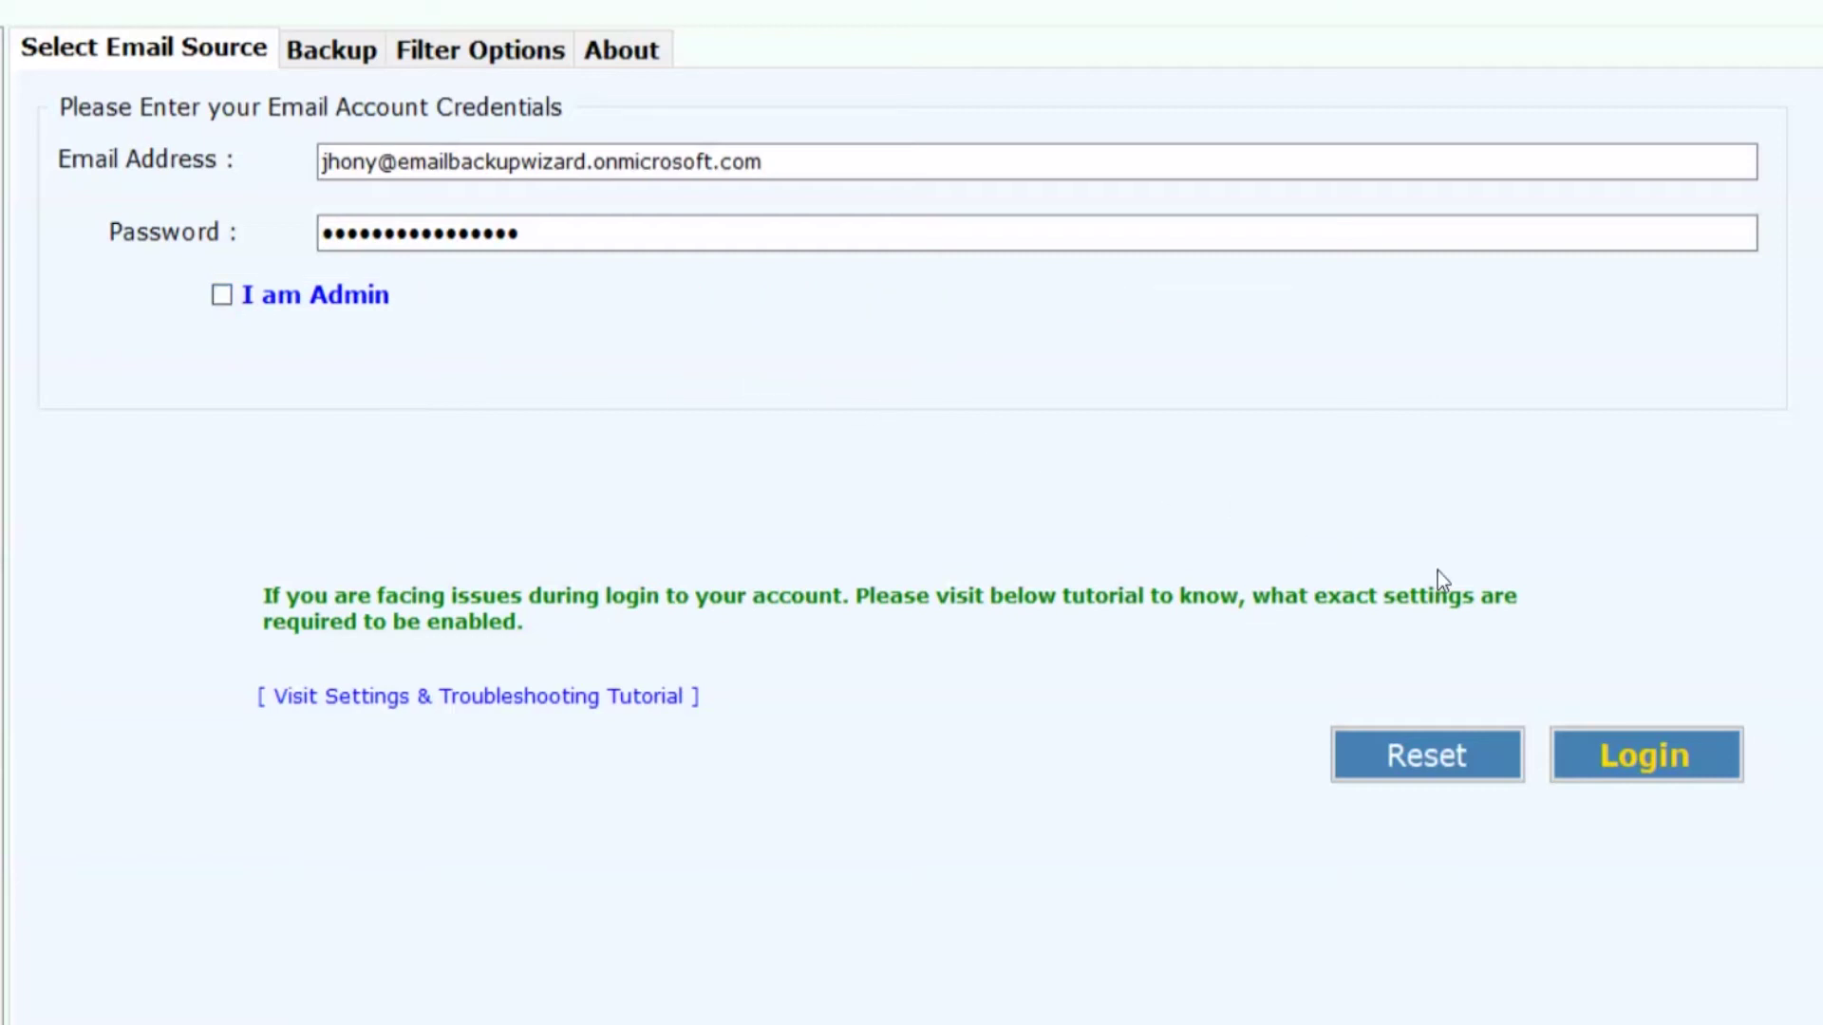
{"action": "left_click", "coordinate": [1673, 750]}
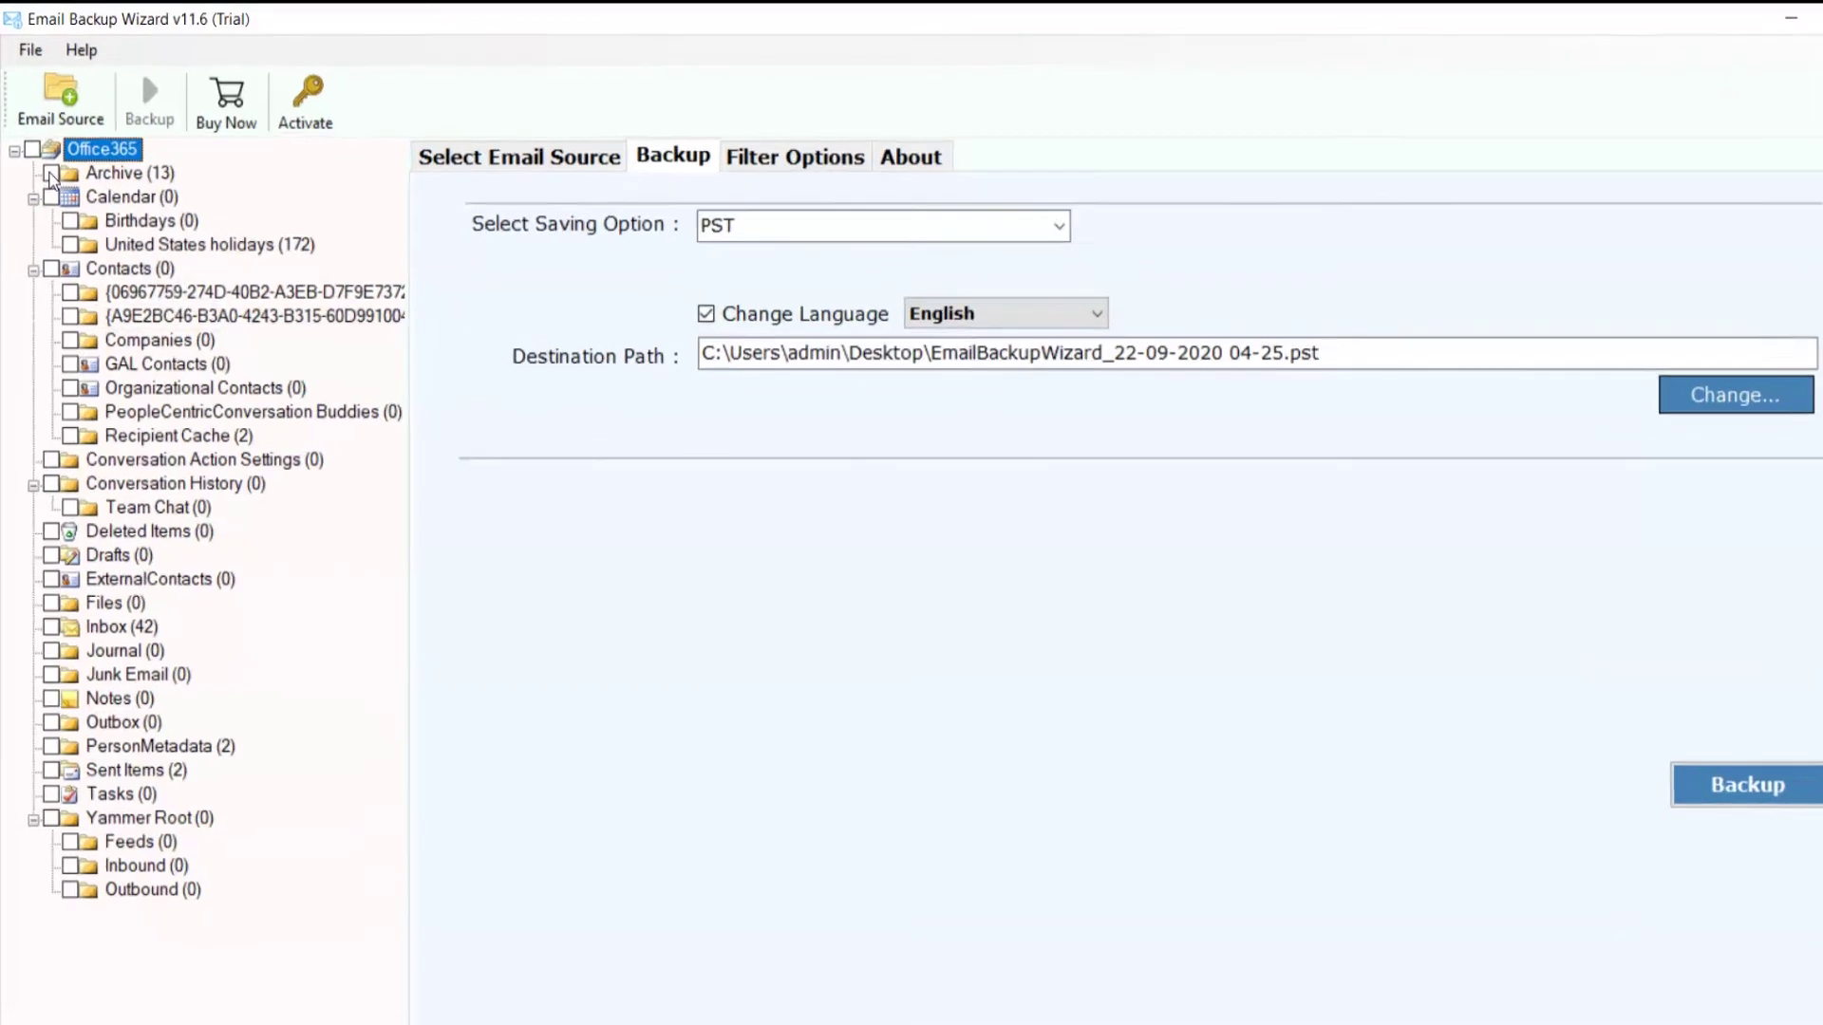
- Check the Archive, Inbox and Sent Items folders and scroll the saving-format list toward IMAP
{"action": "left_click", "coordinate": [52, 181]}
{"action": "left_click", "coordinate": [53, 647]}
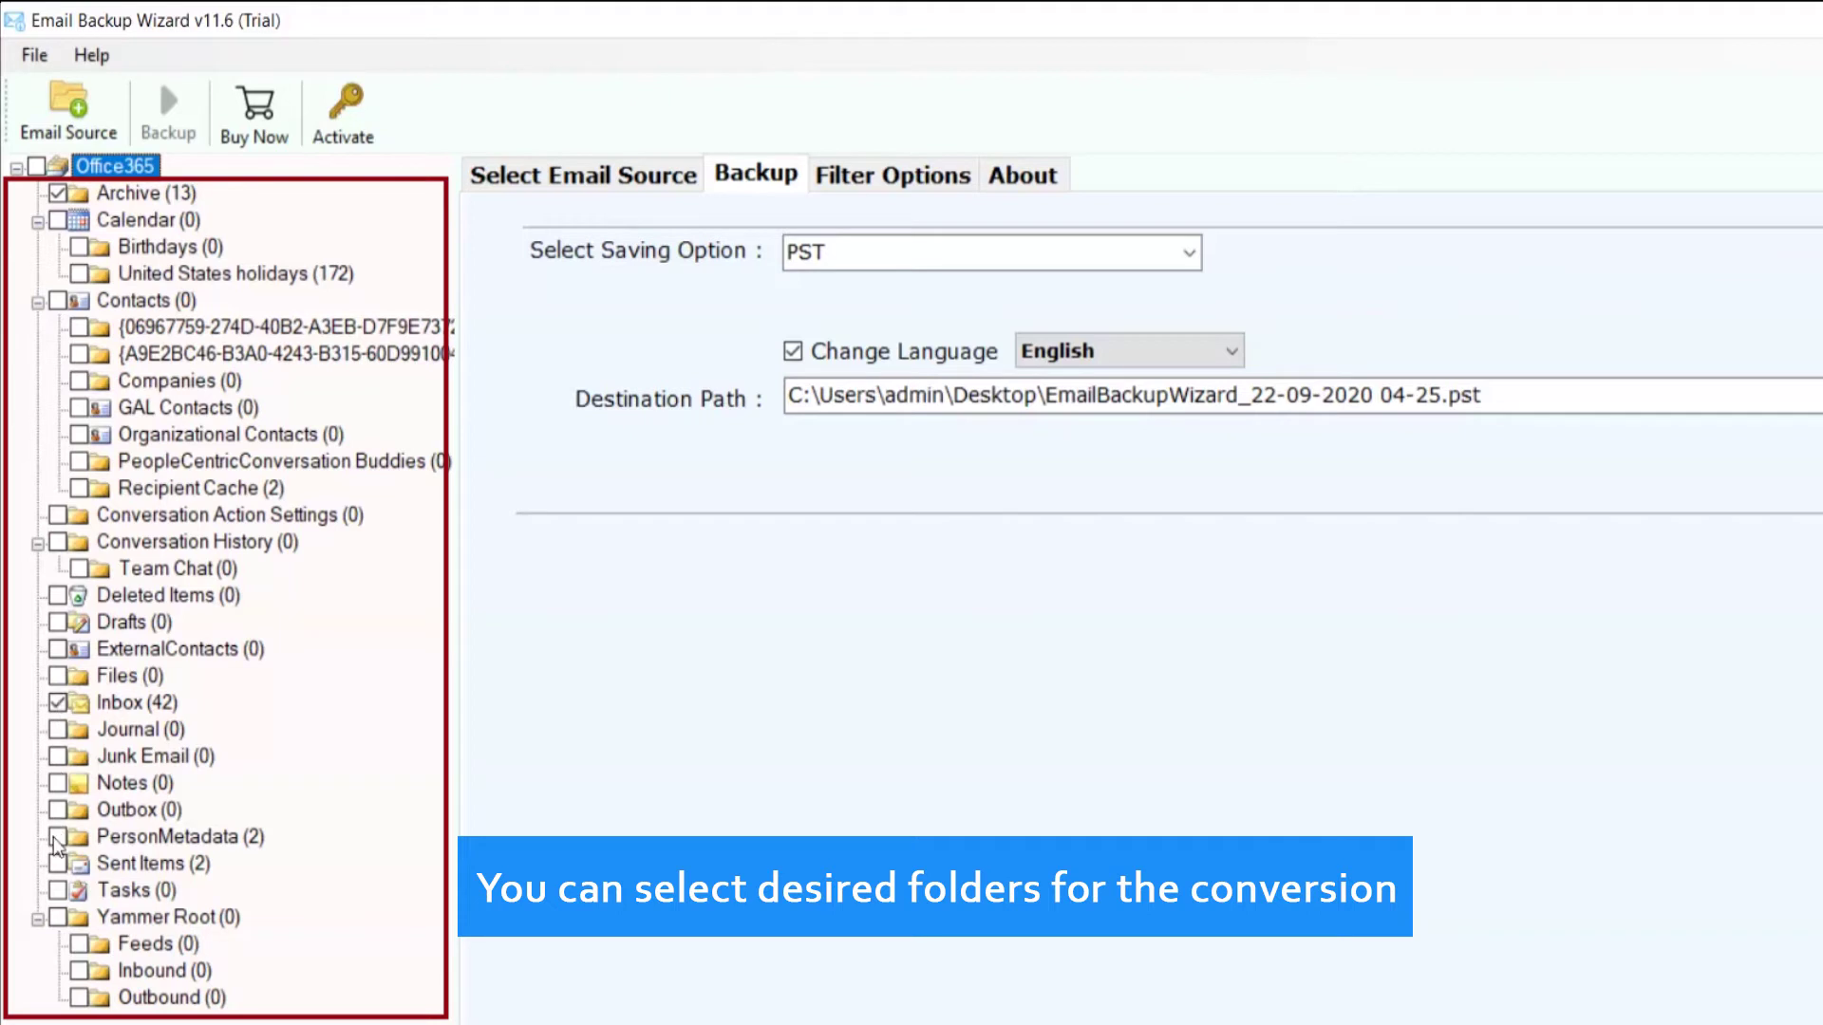
{"action": "left_click", "coordinate": [58, 864]}
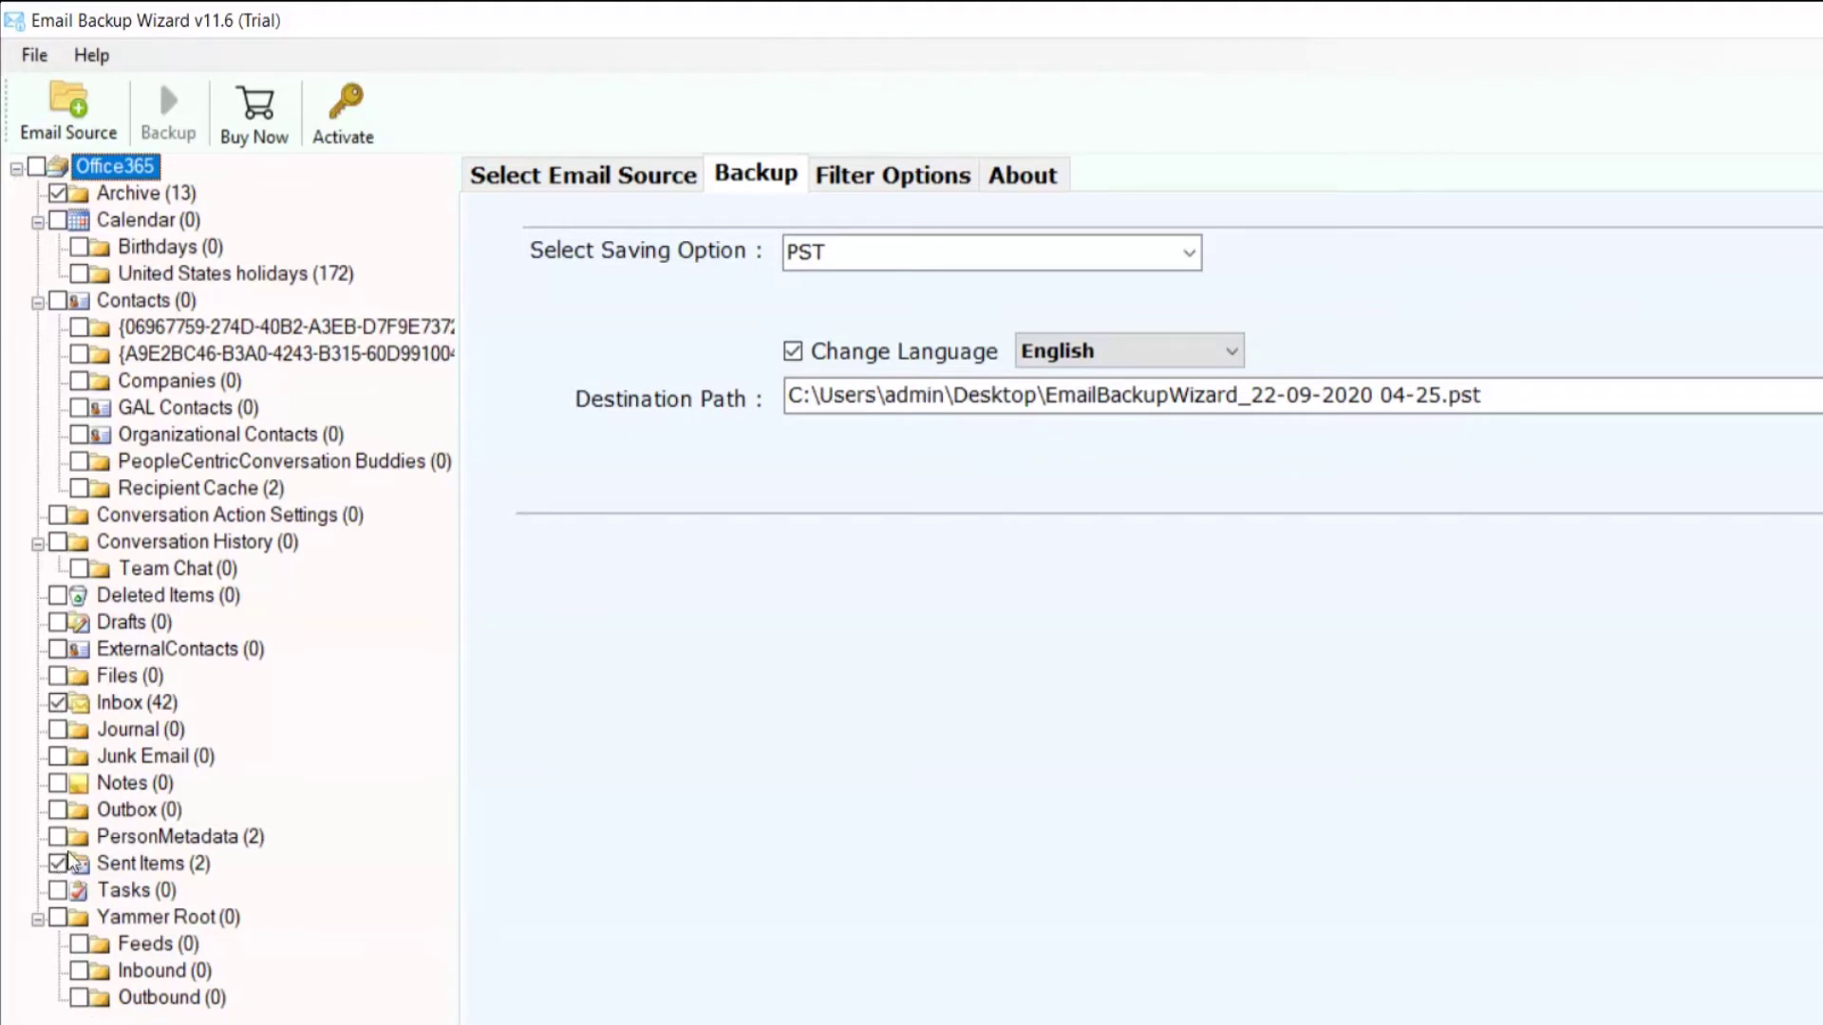
{"action": "left_click", "coordinate": [1189, 254]}
{"action": "left_click_drag", "start_coordinate": [1189, 302], "coordinate": [1185, 636]}
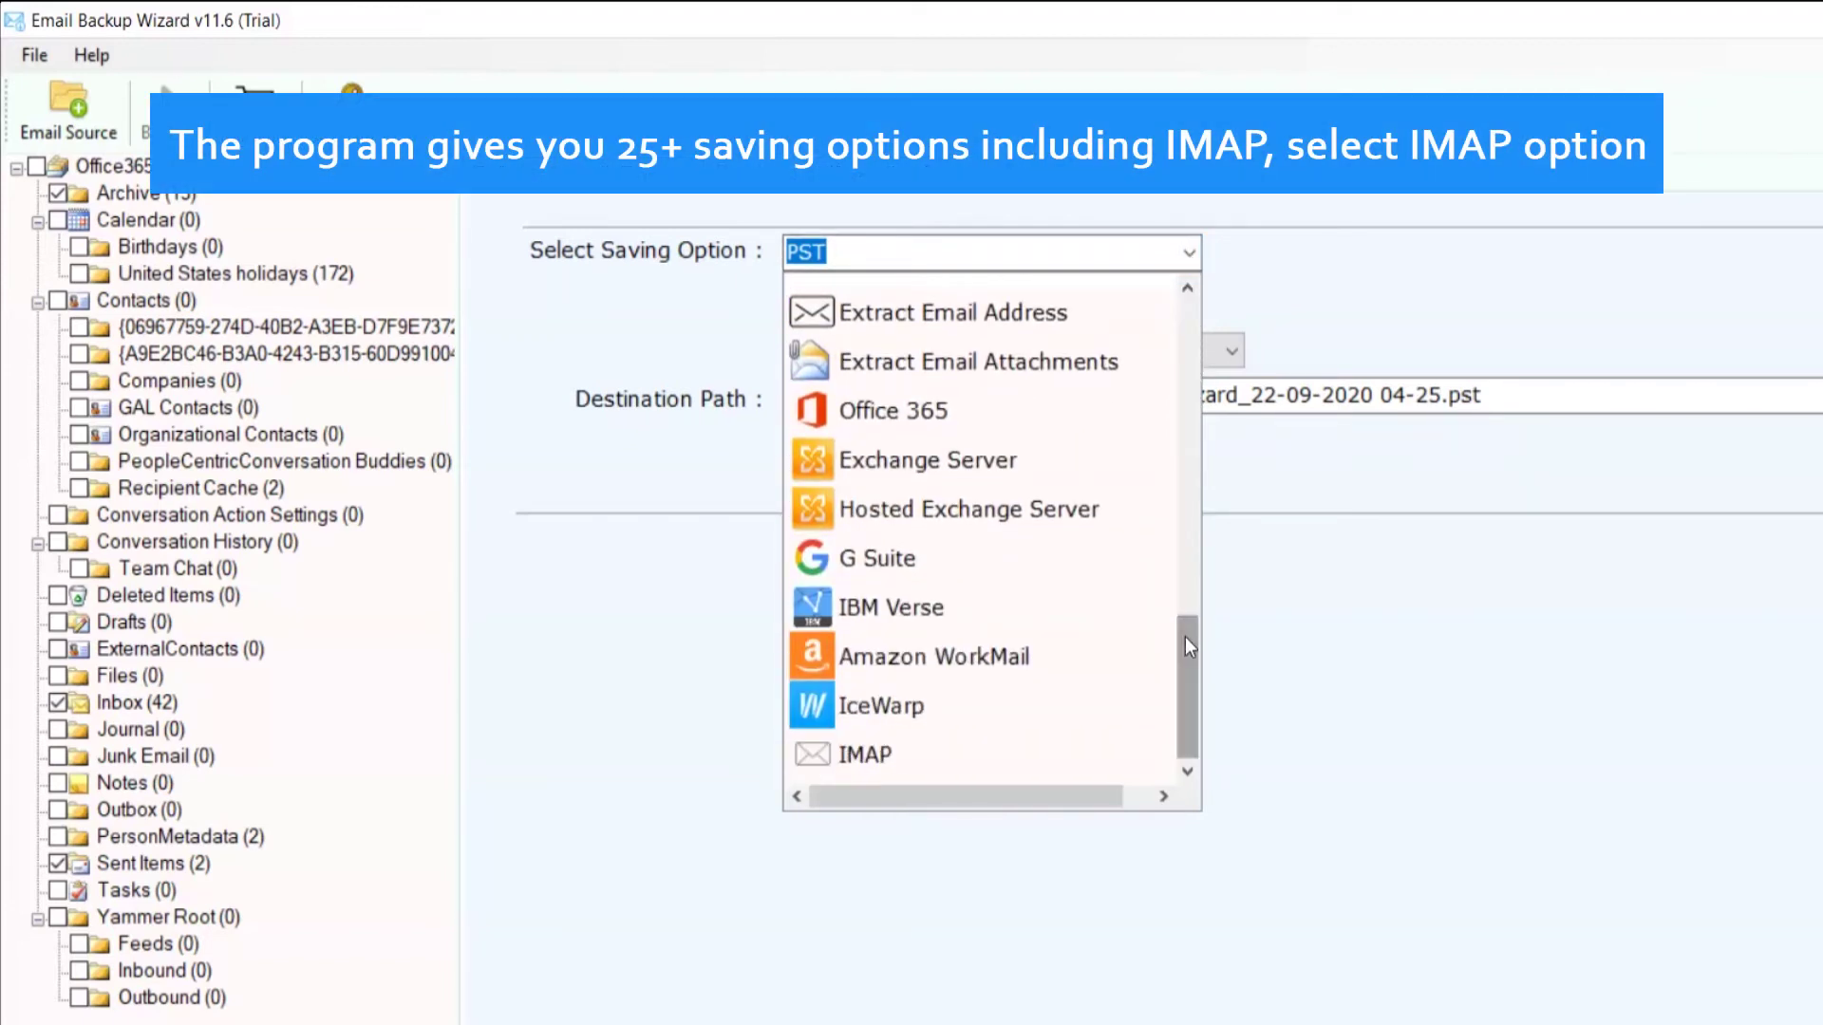
- Choose IMAP as saving option, leaving advanced mode and default-folder saving off
{"action": "left_click", "coordinate": [989, 756]}
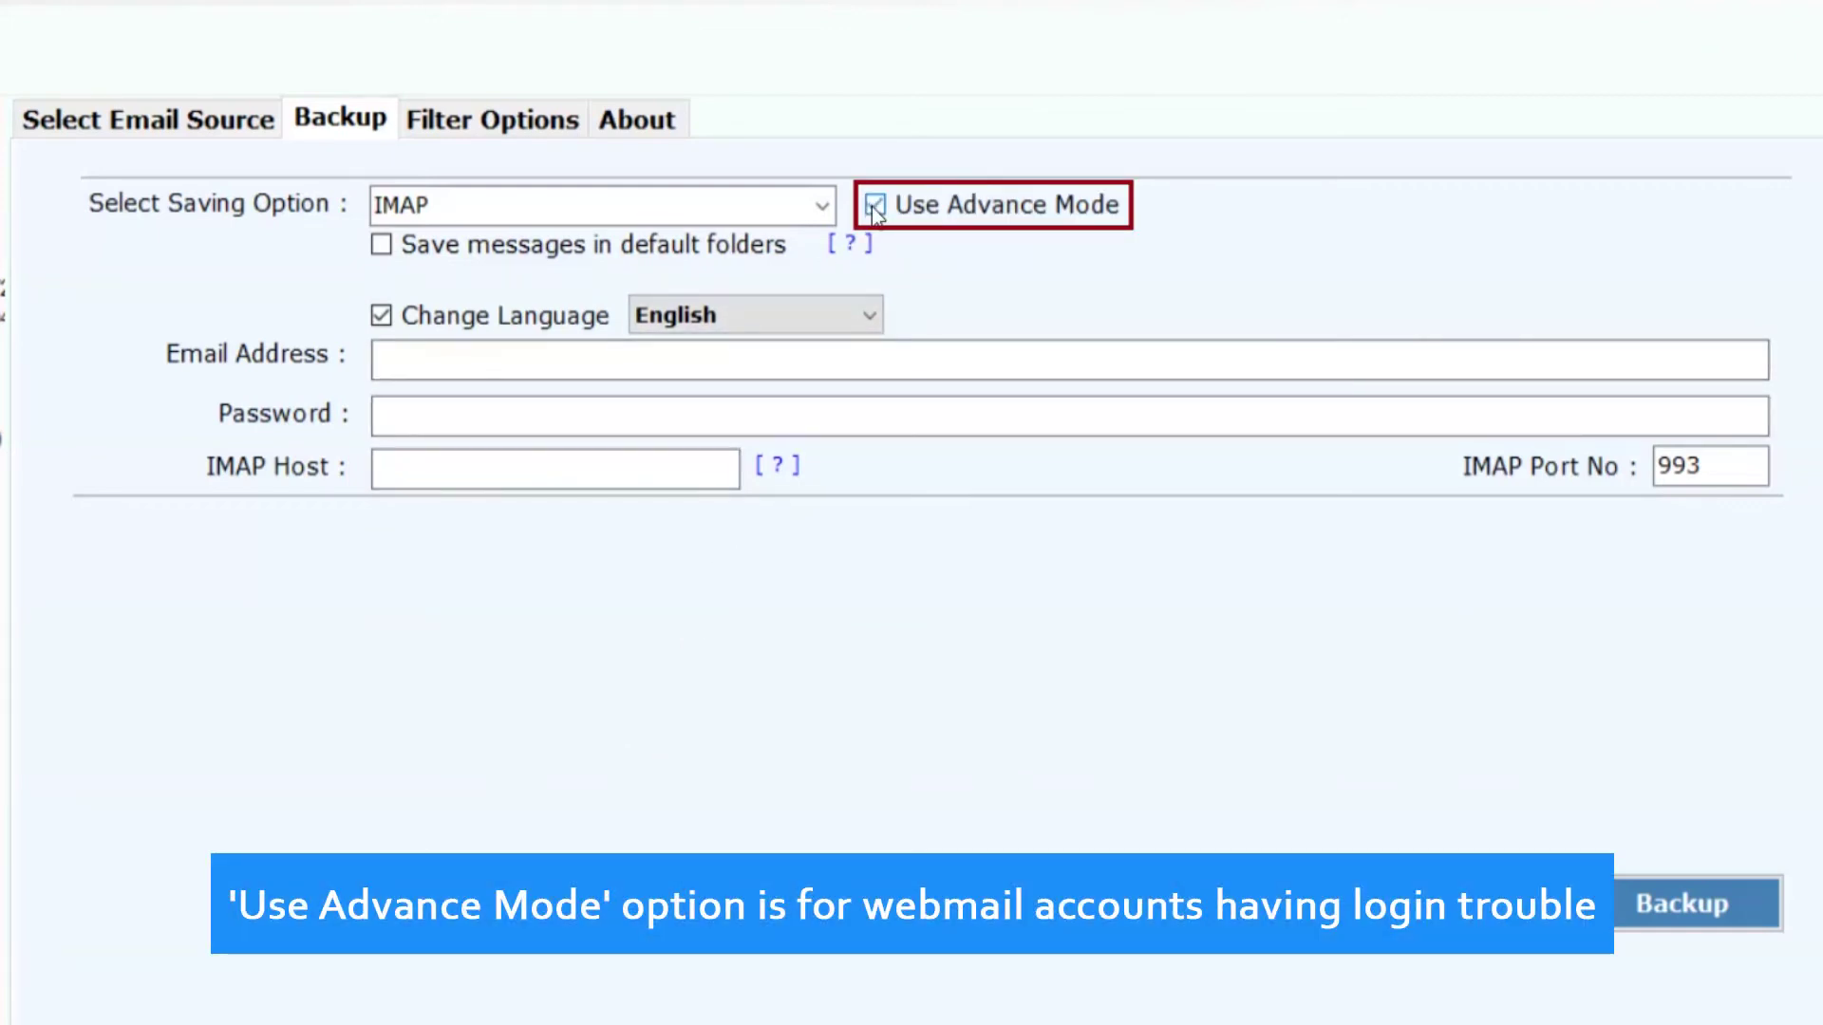
{"action": "left_click", "coordinate": [876, 209]}
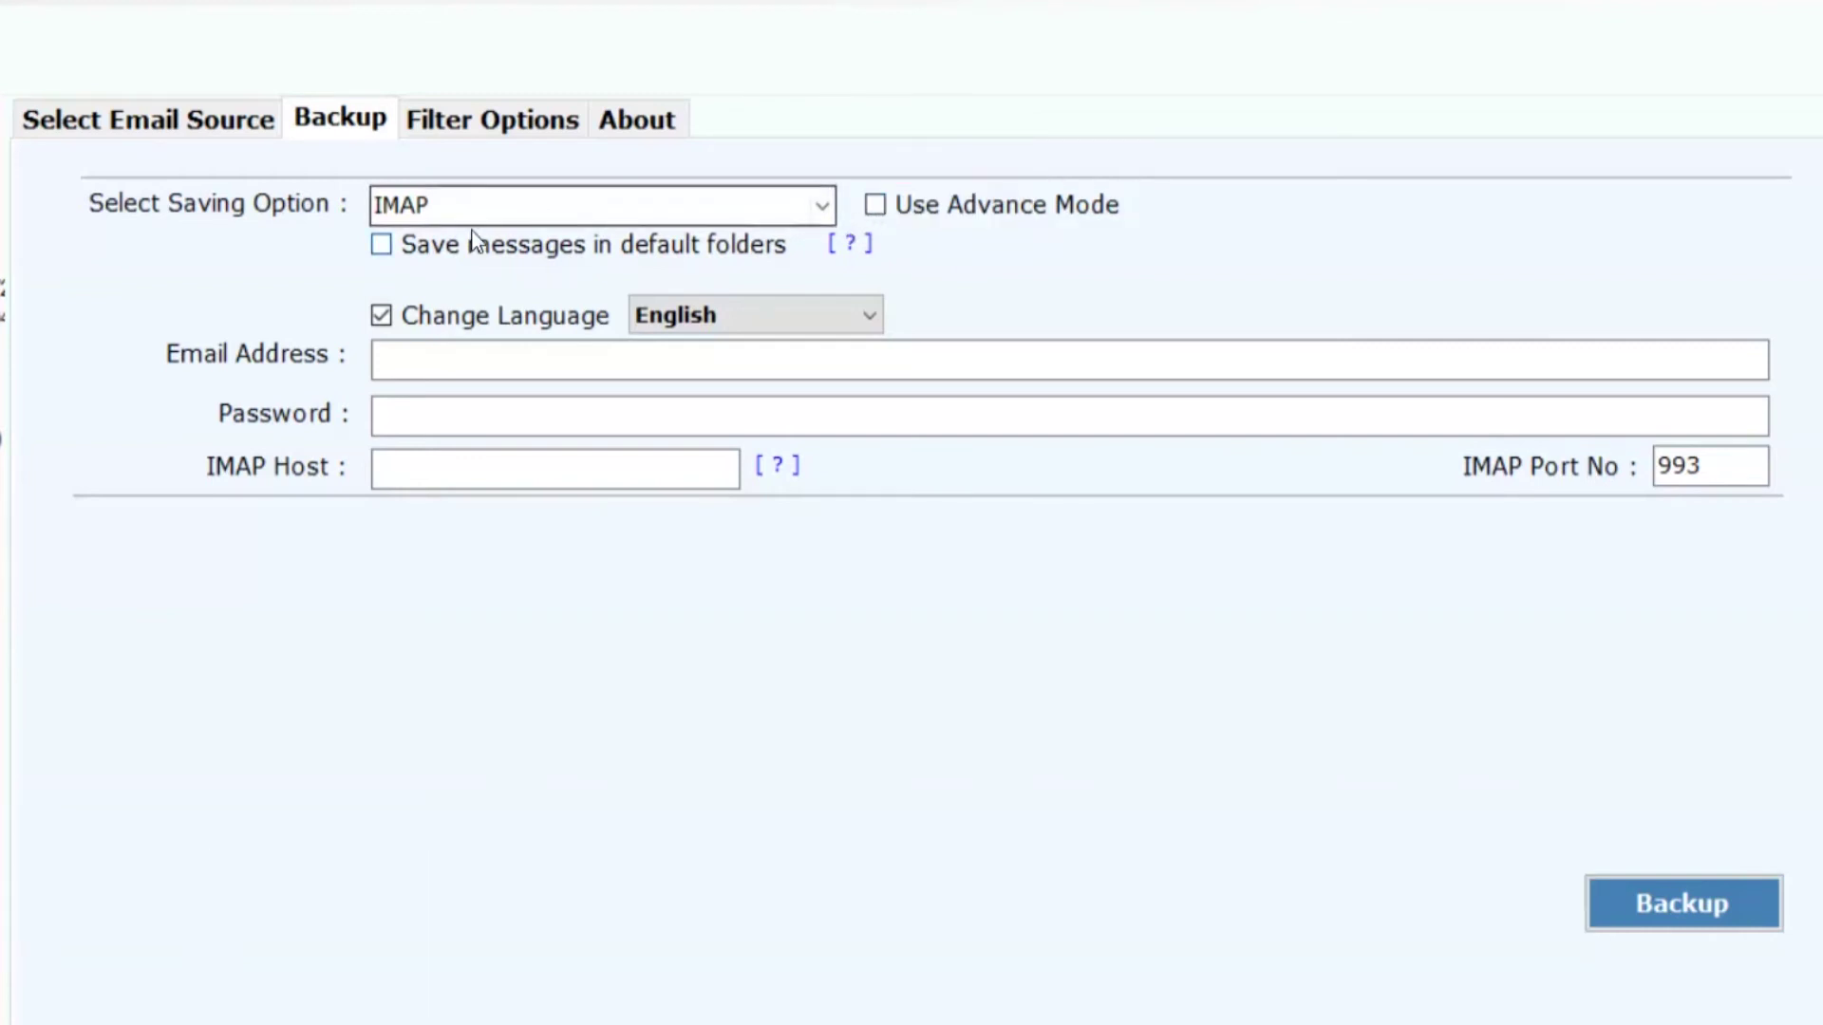
{"action": "left_click", "coordinate": [382, 245]}
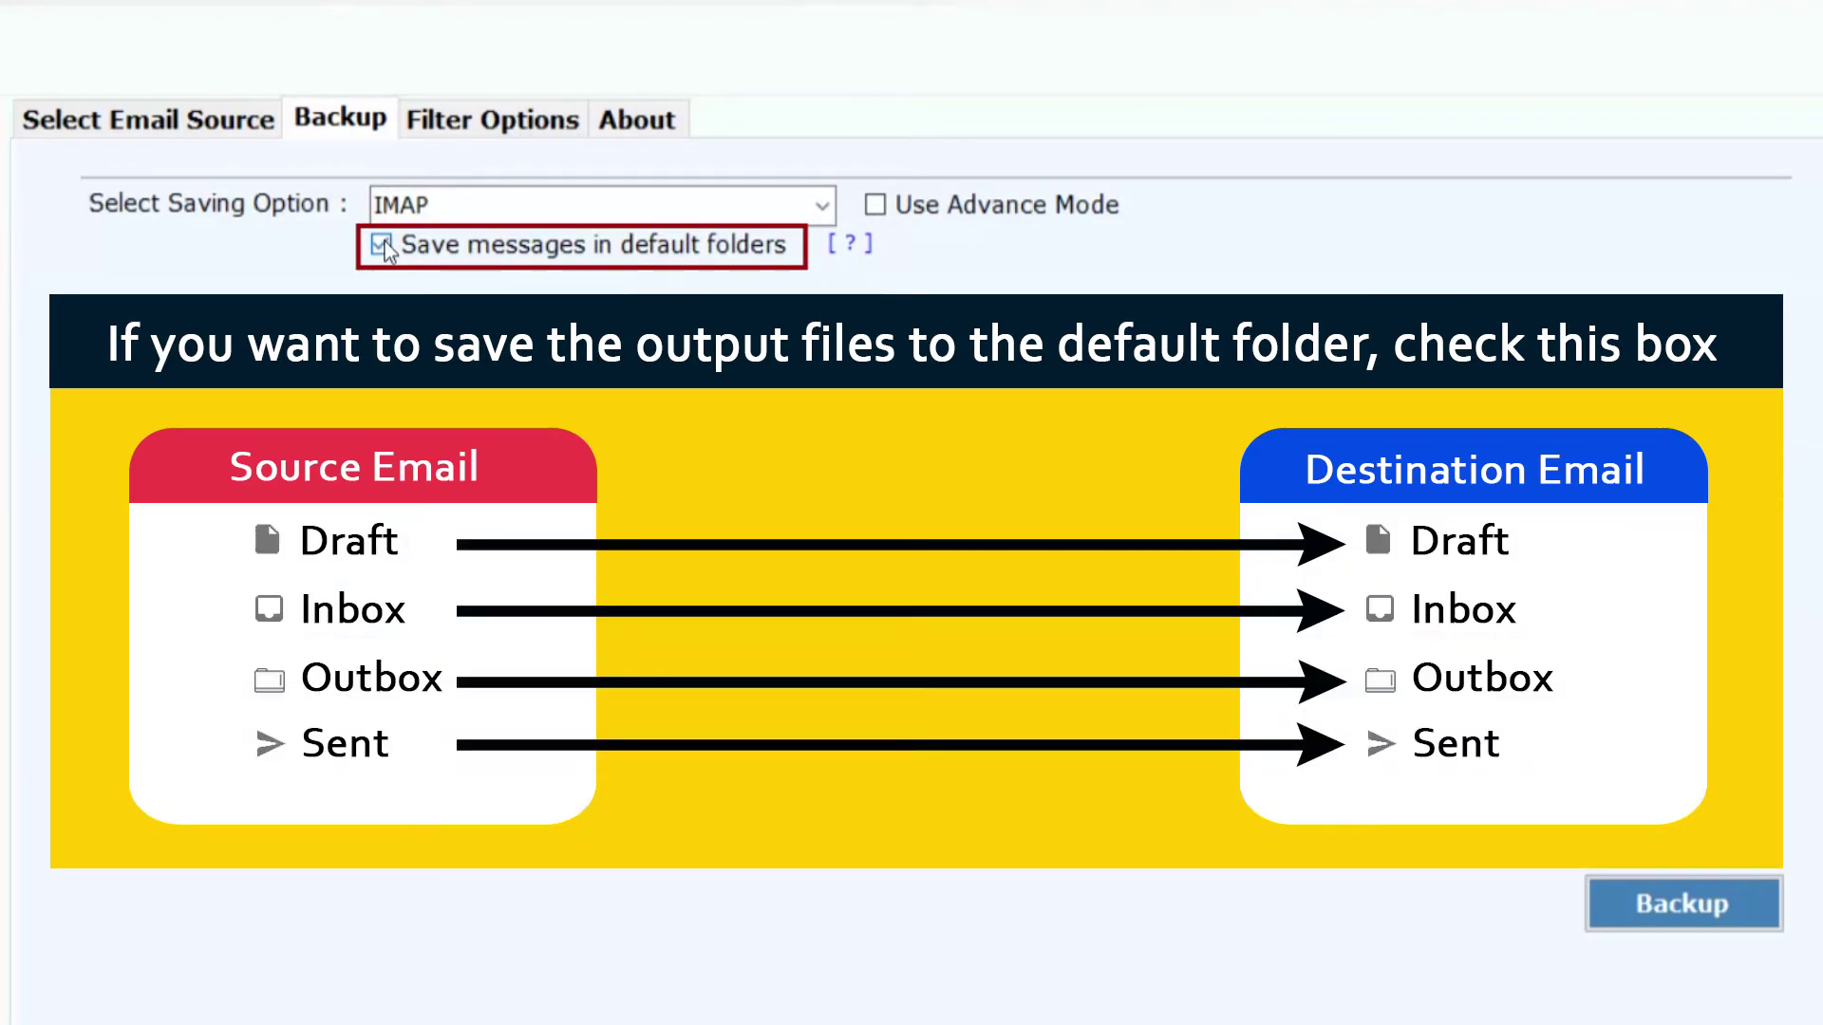
{"action": "left_click", "coordinate": [382, 245]}
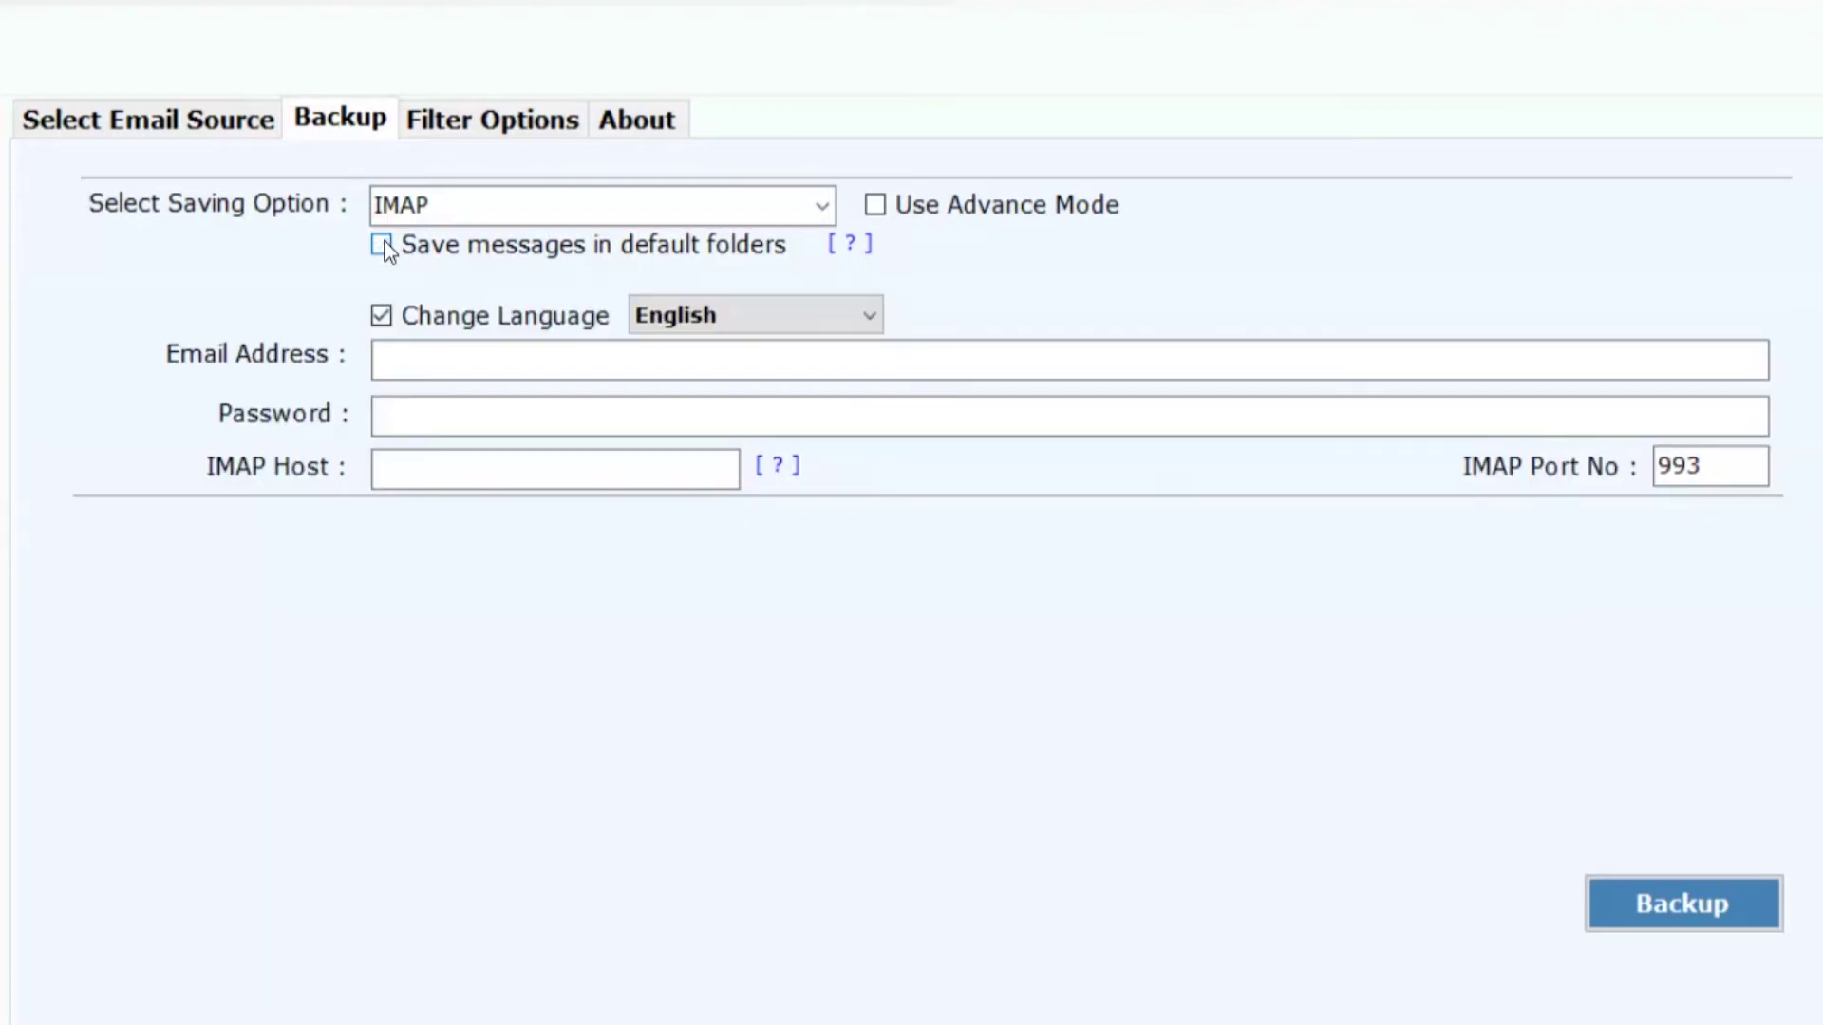
{"action": "left_click", "coordinate": [868, 317]}
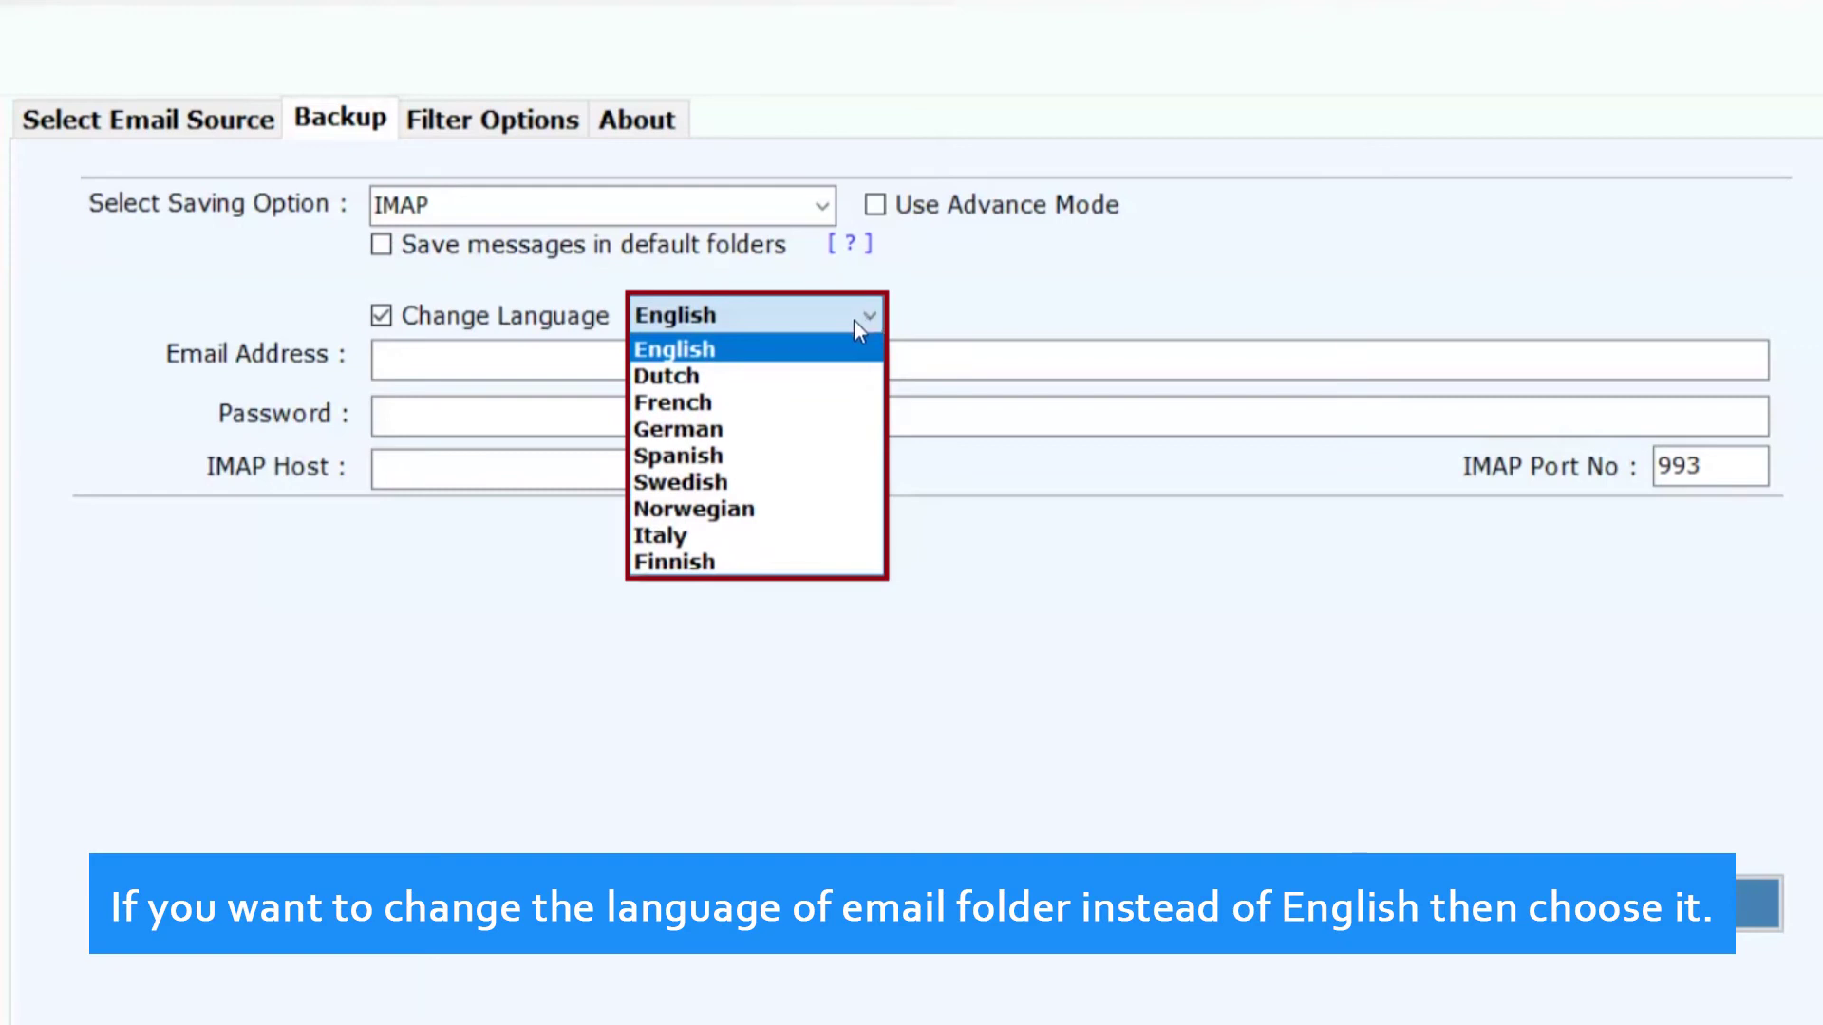
- Keep English as folder language and enter the ProtonMail e-mail address and Bridge IMAP password
{"action": "left_click", "coordinate": [824, 348]}
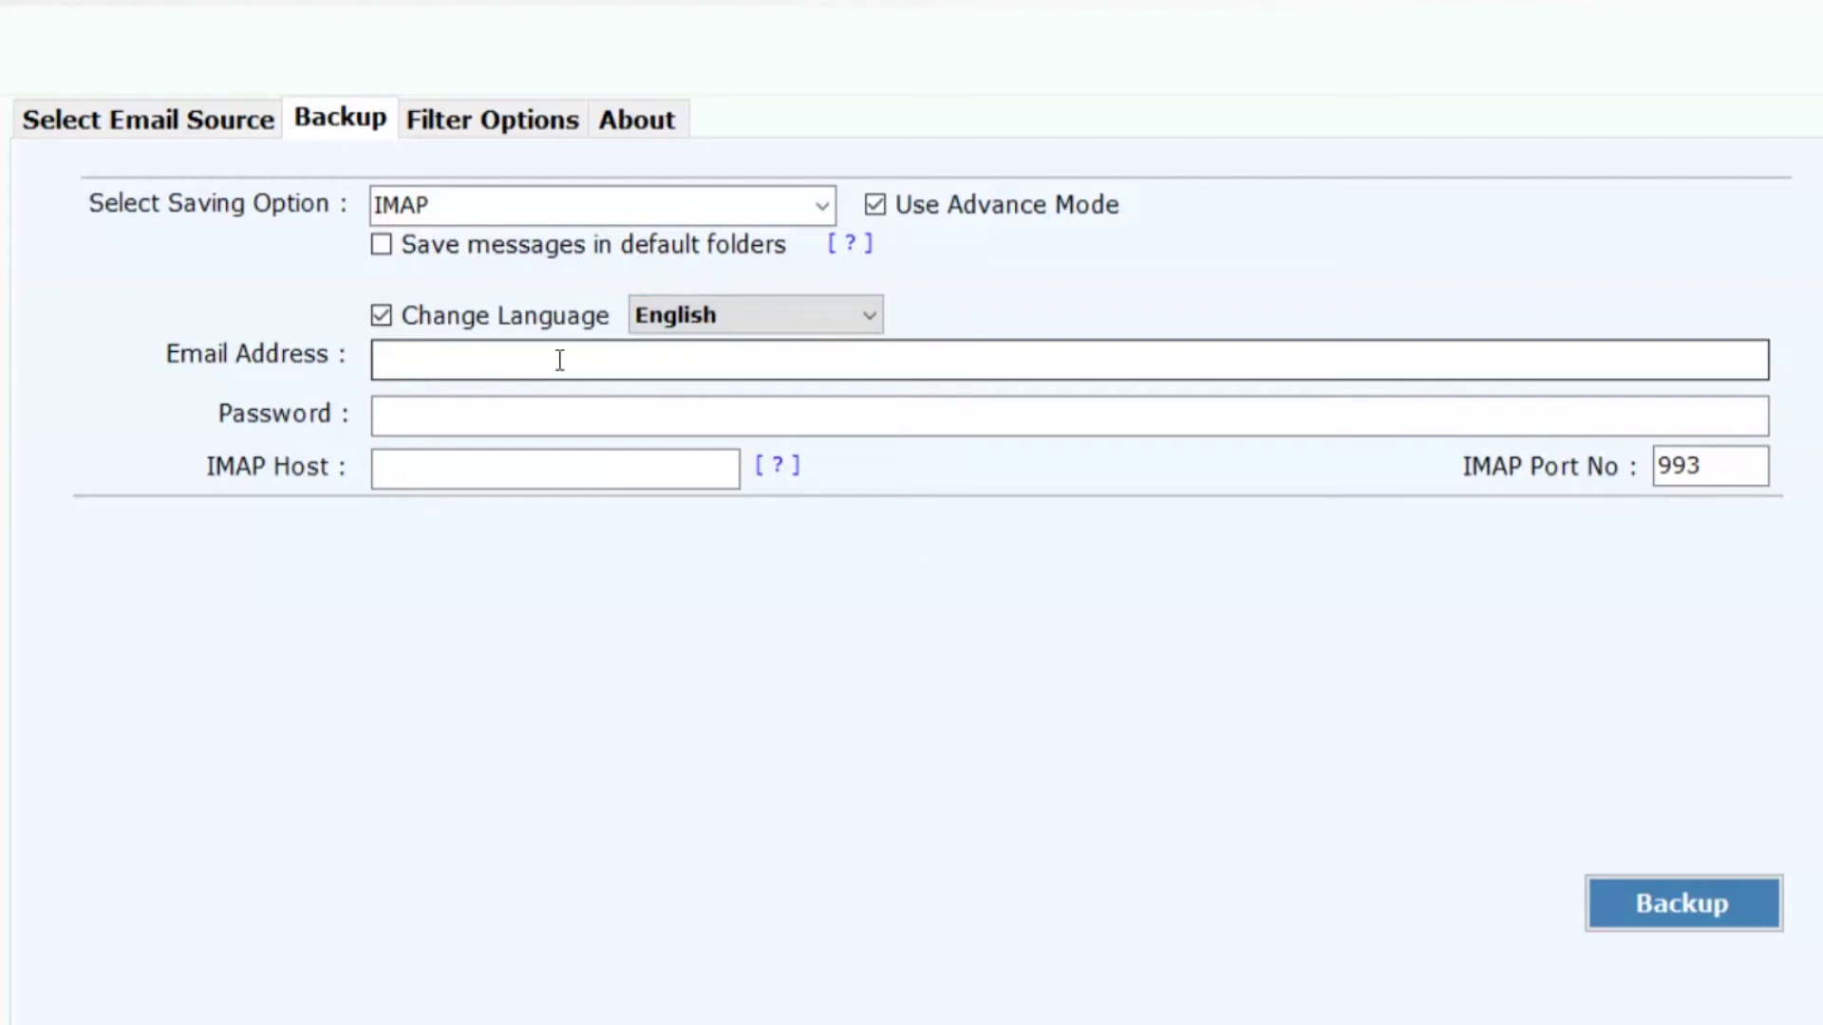
{"action": "left_click", "coordinate": [396, 359]}
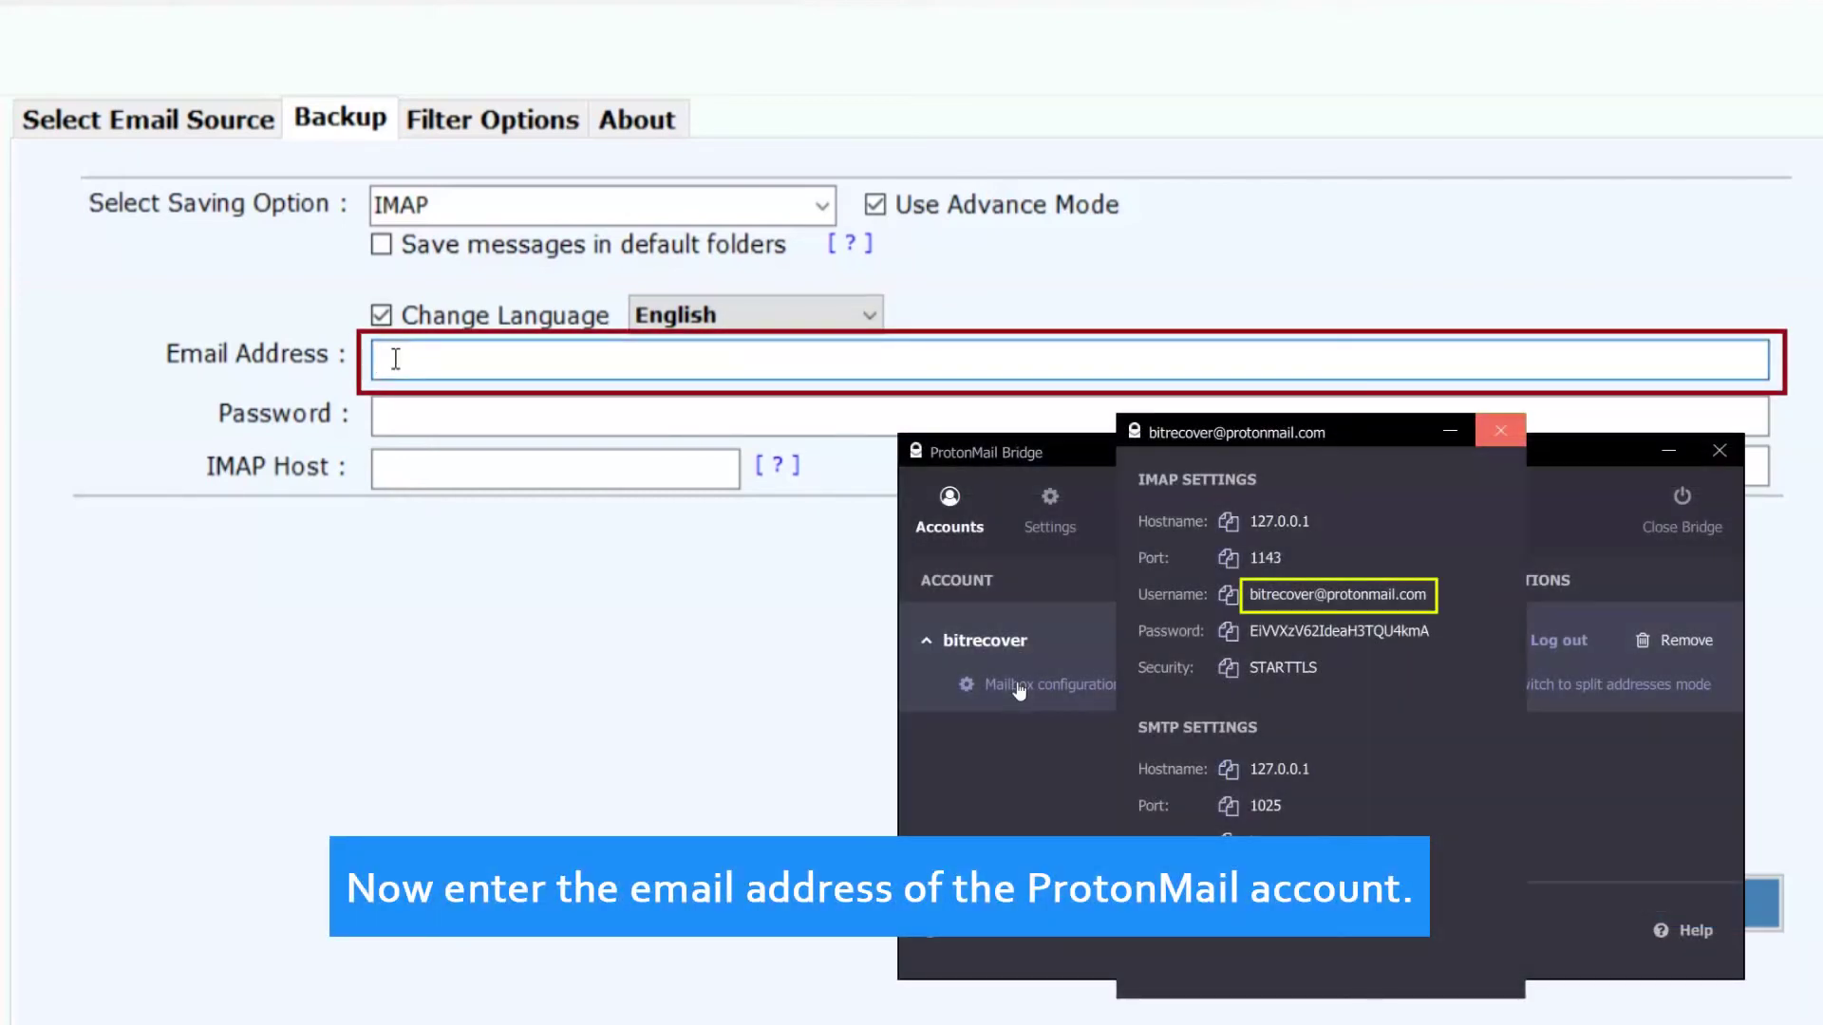
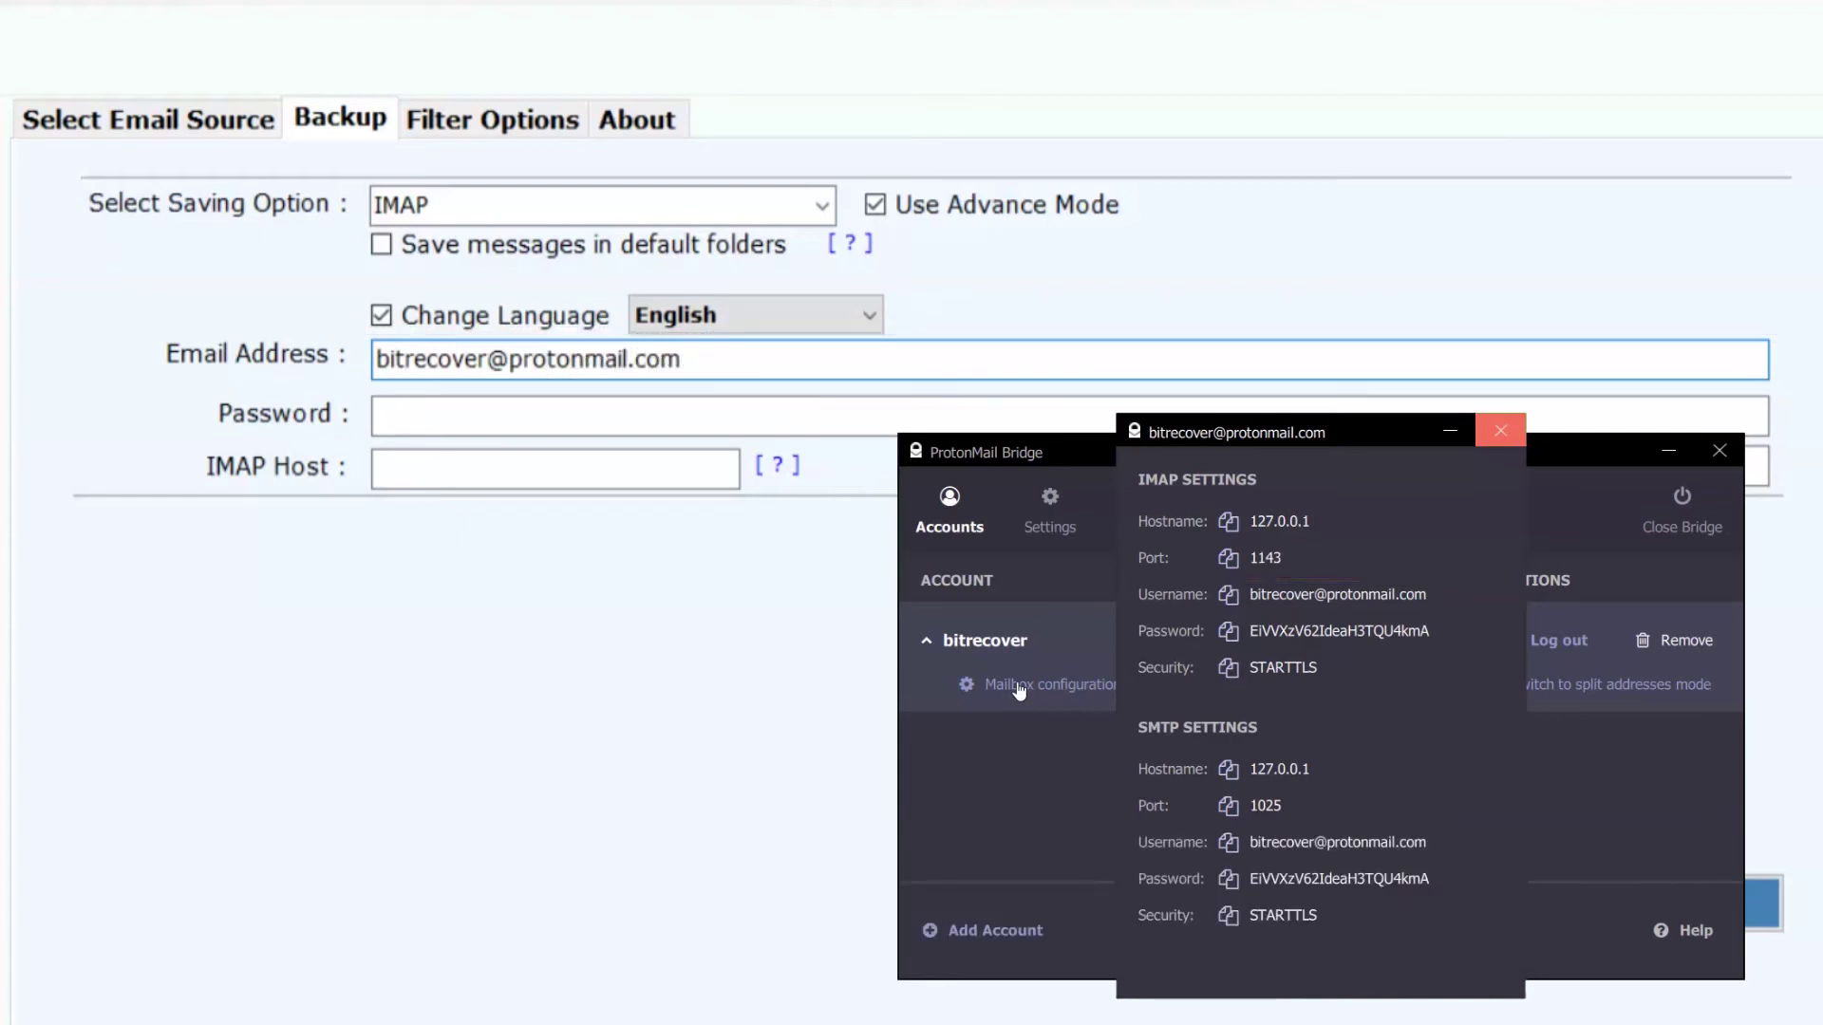
{"action": "left_click", "coordinate": [386, 415]}
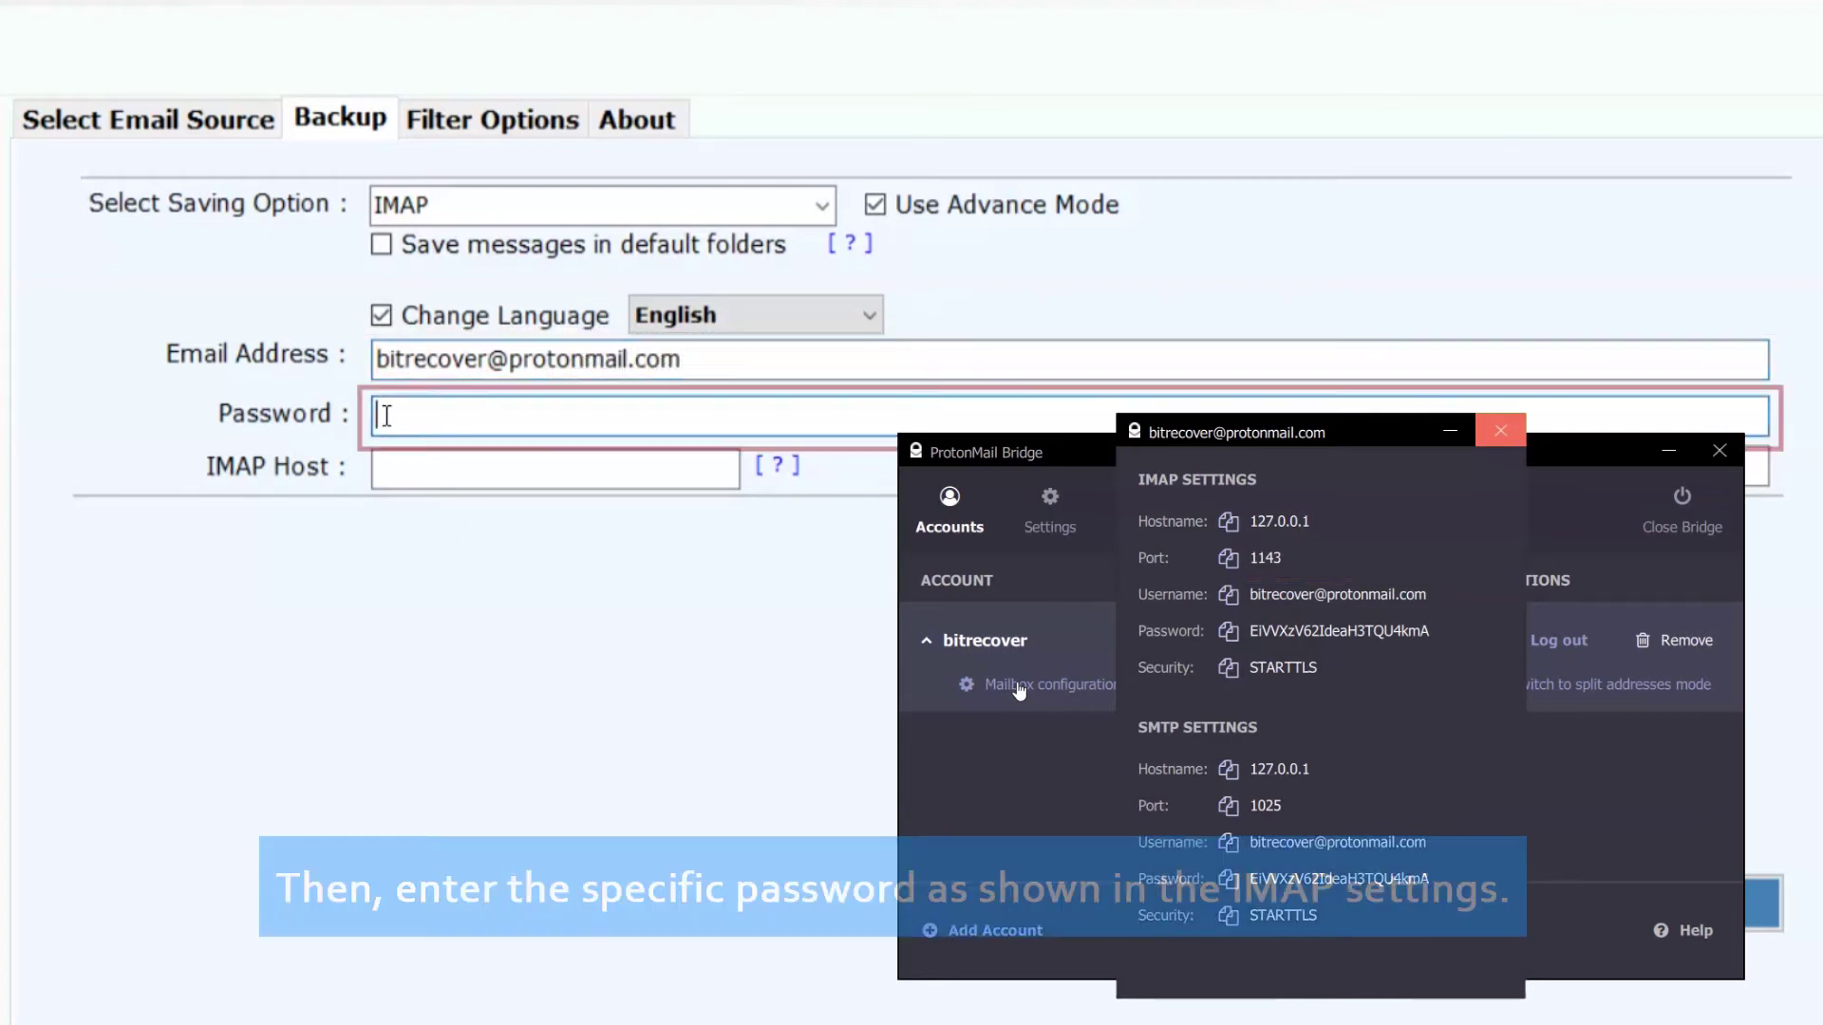
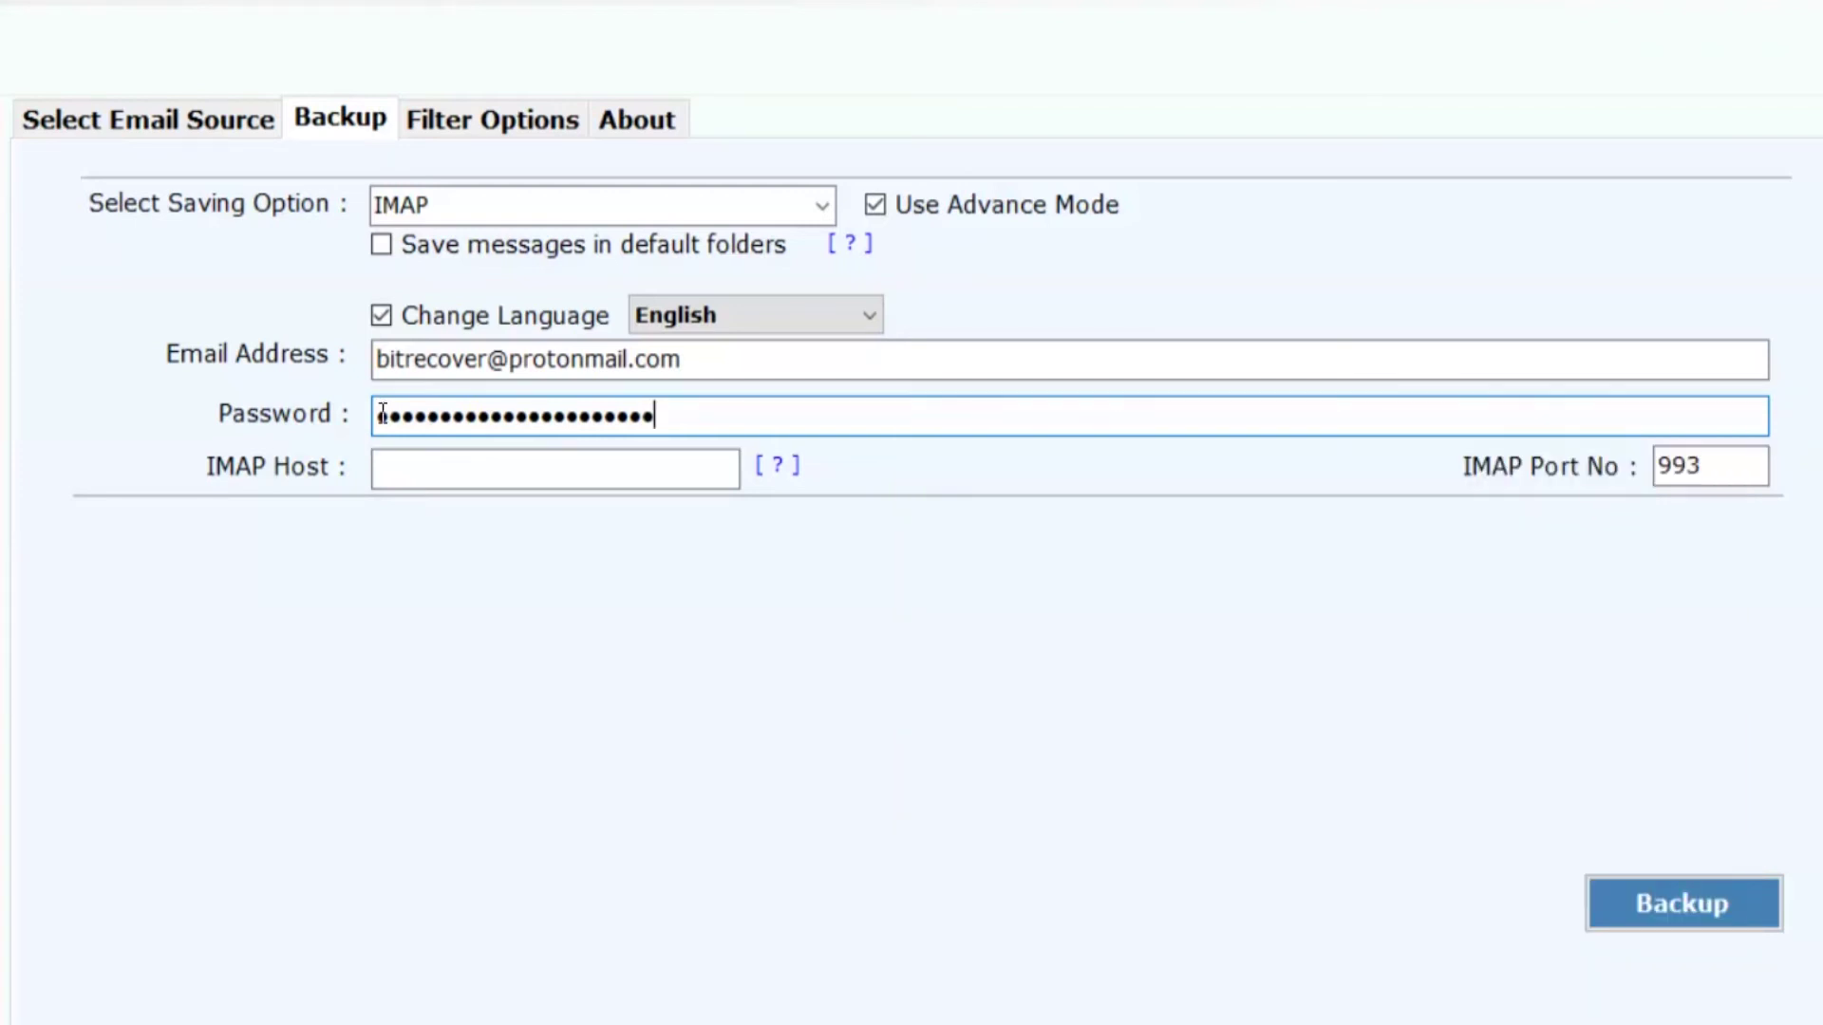
- Set the IMAP host to 127.0.0.1 and replace the default port 993 with 1143
{"action": "left_click", "coordinate": [388, 466]}
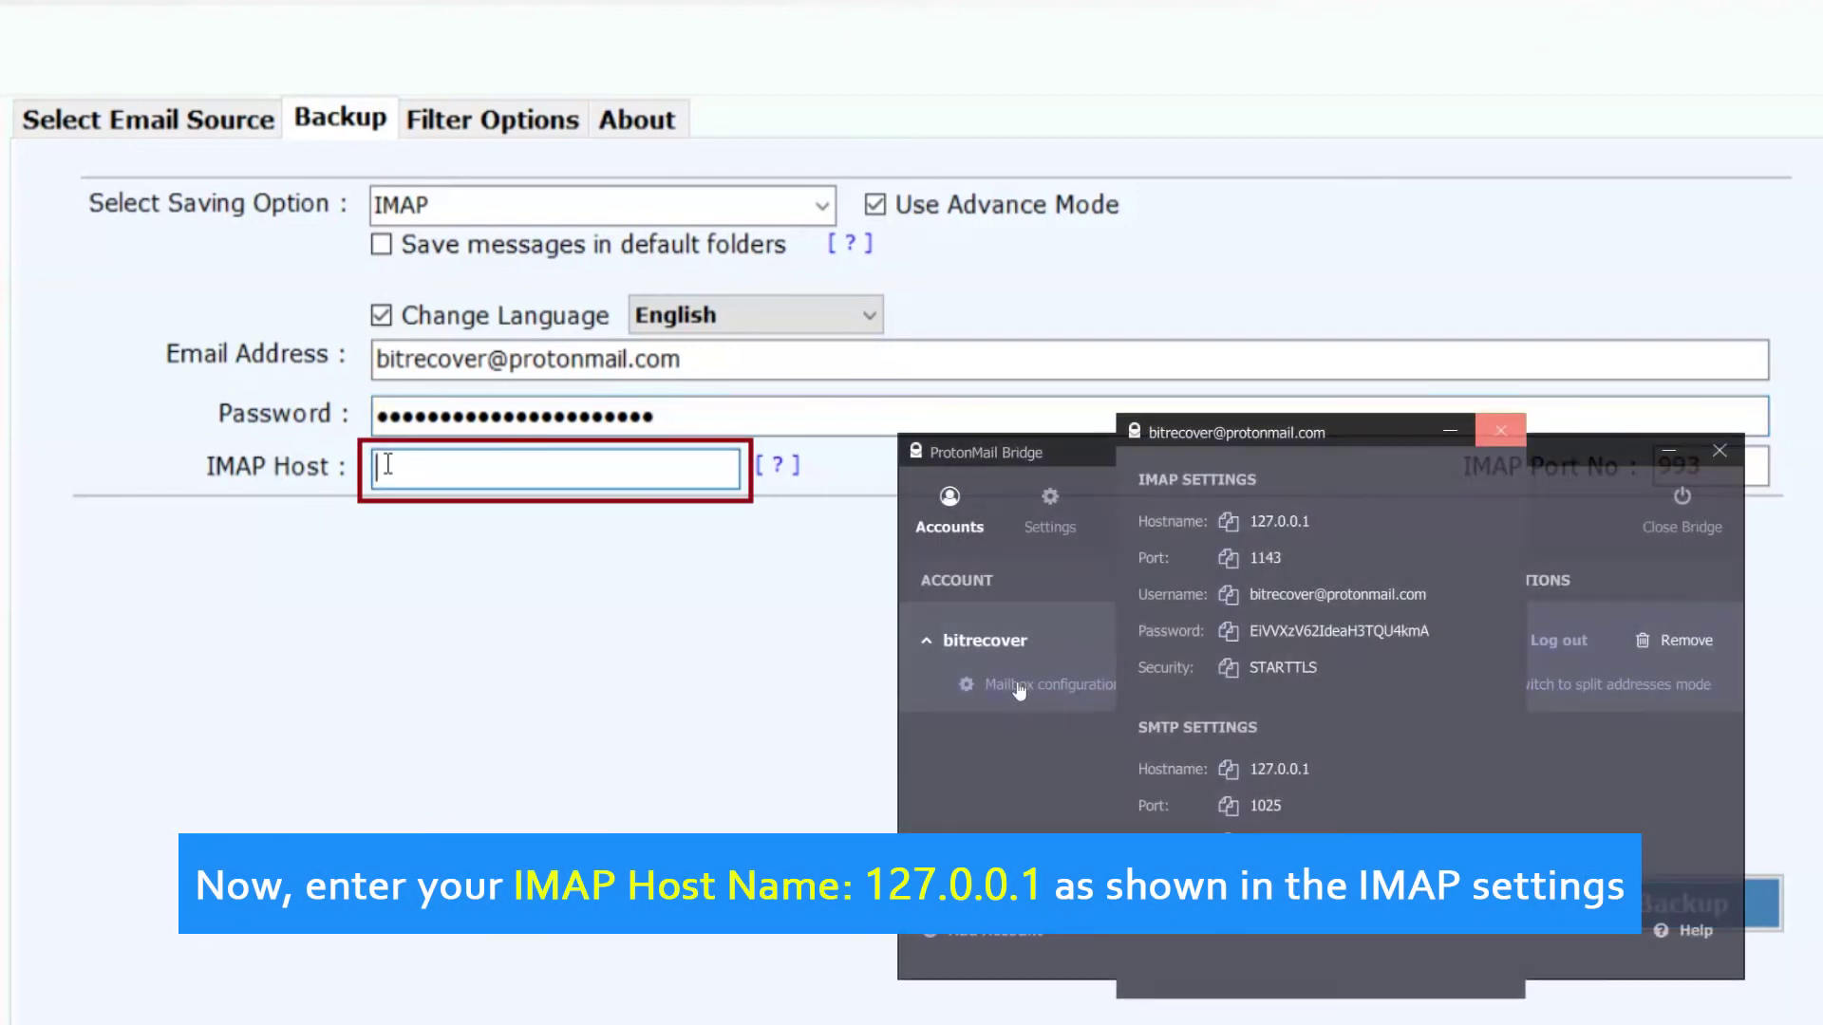
{"action": "type", "text": "127"}
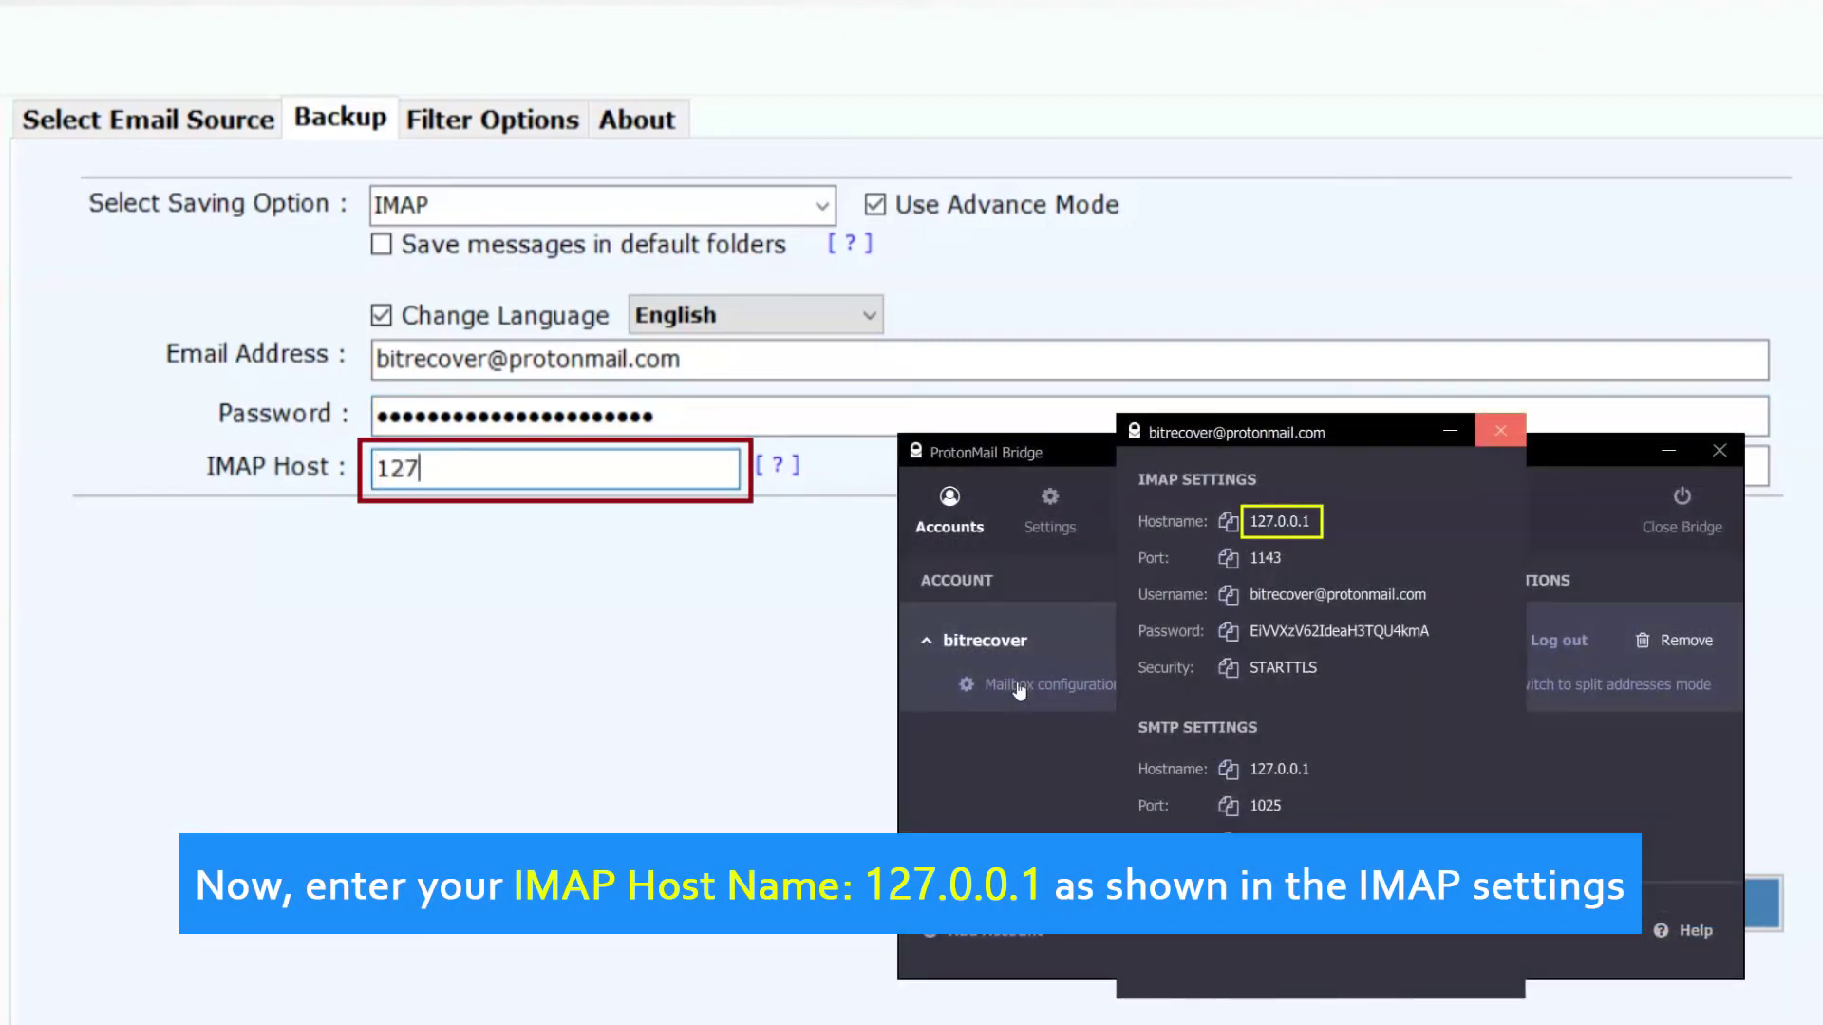
{"action": "type", "text": ".0.0.1"}
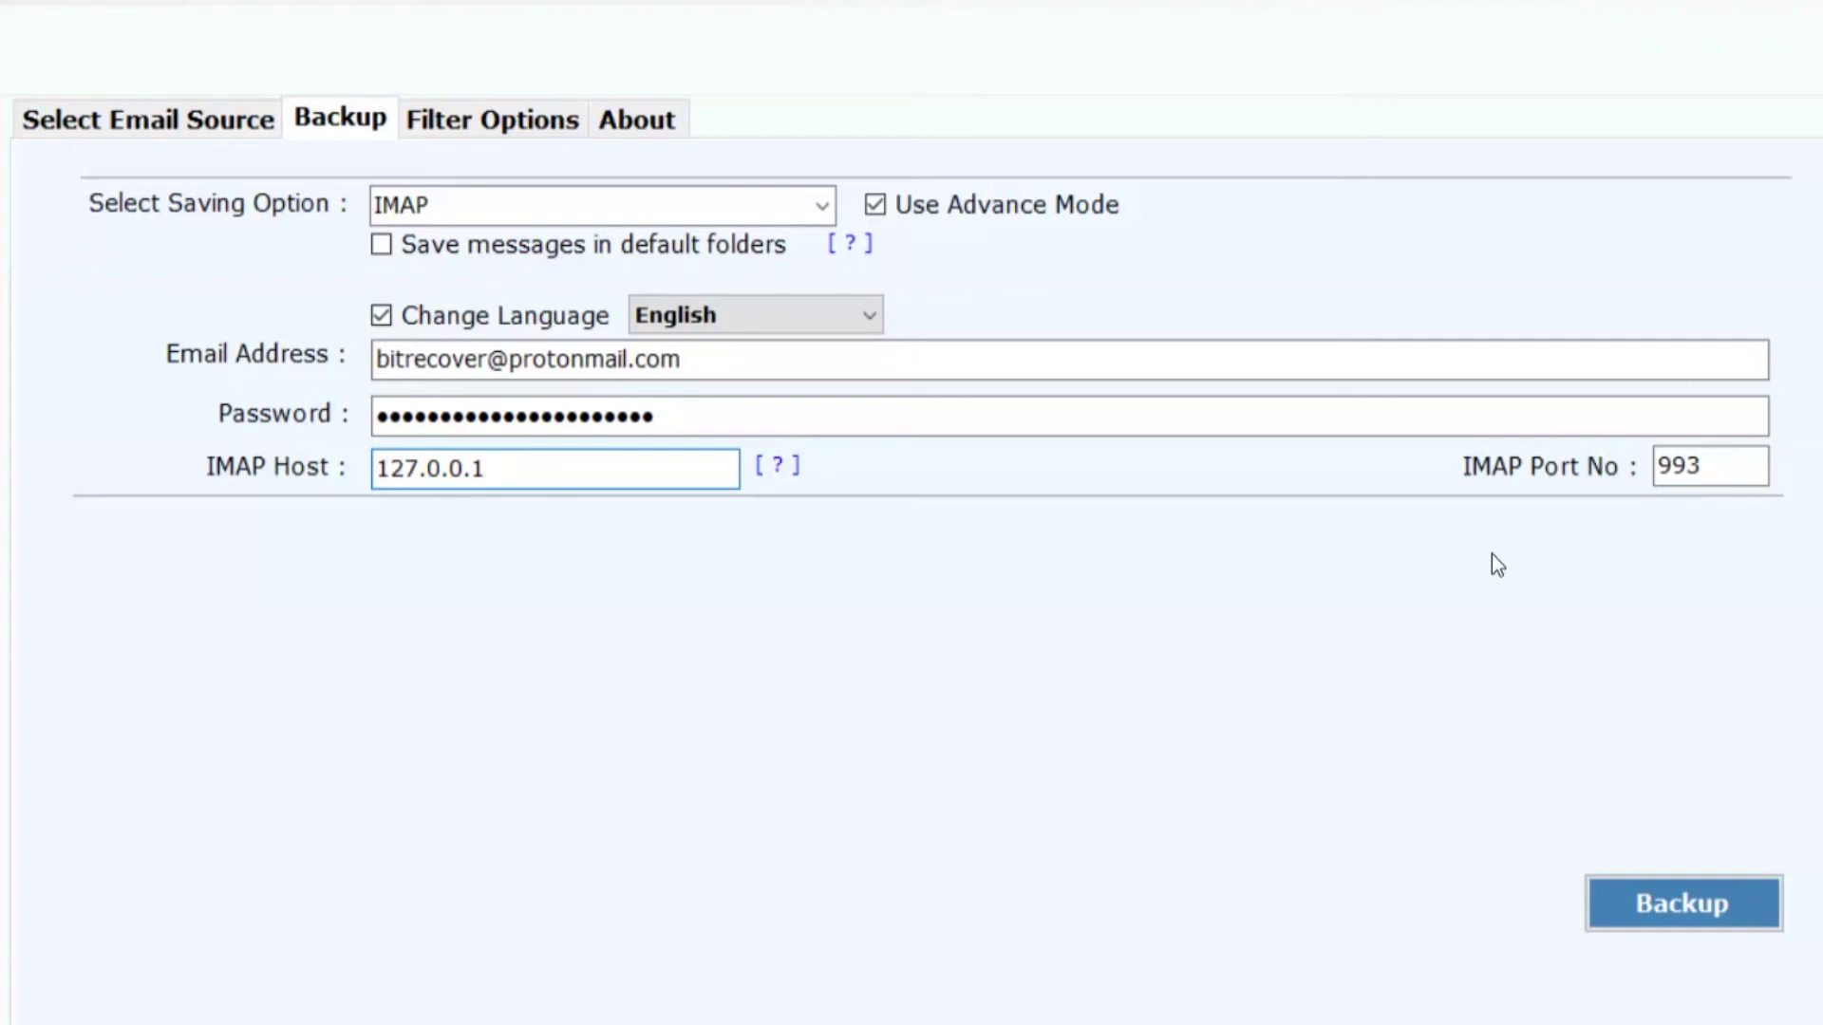
{"action": "left_click", "coordinate": [1699, 465]}
{"action": "left_click_drag", "start_coordinate": [1705, 466], "coordinate": [1657, 468]}
{"action": "key", "text": "BackSpace"}
{"action": "type", "text": "11"}
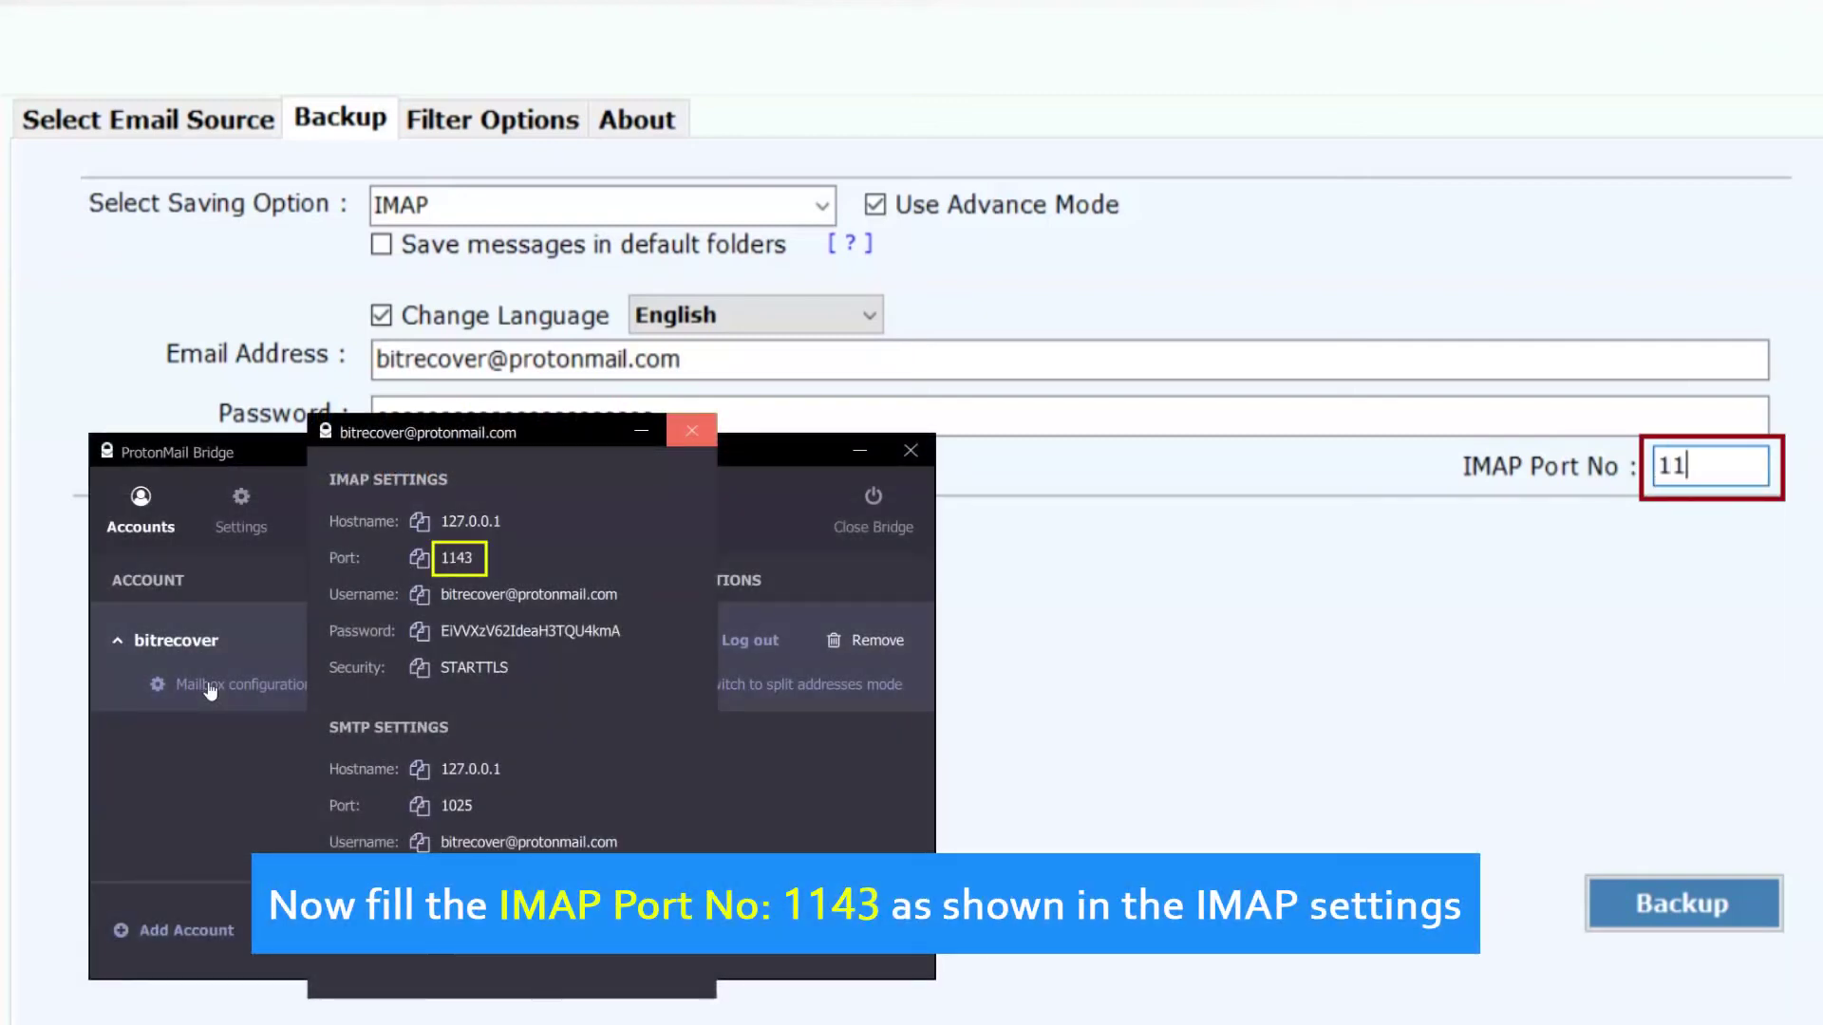
{"action": "type", "text": "43"}
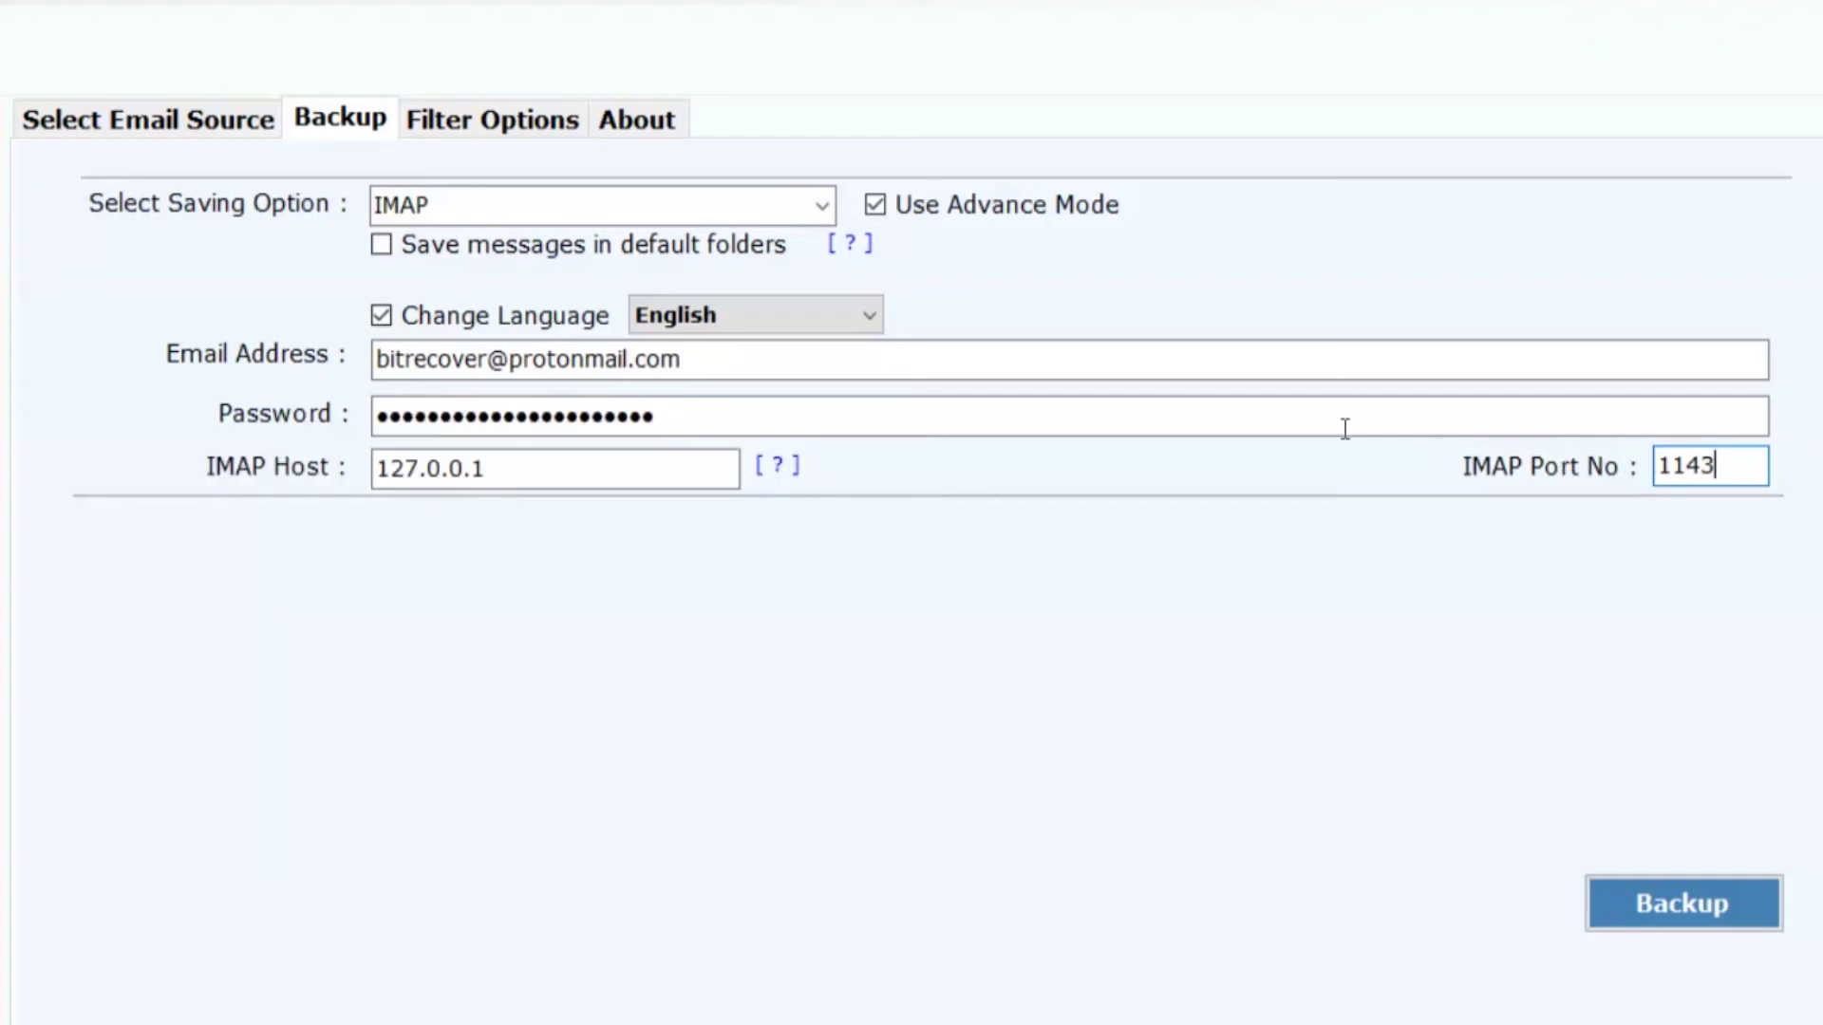
{"action": "left_click", "coordinate": [506, 122]}
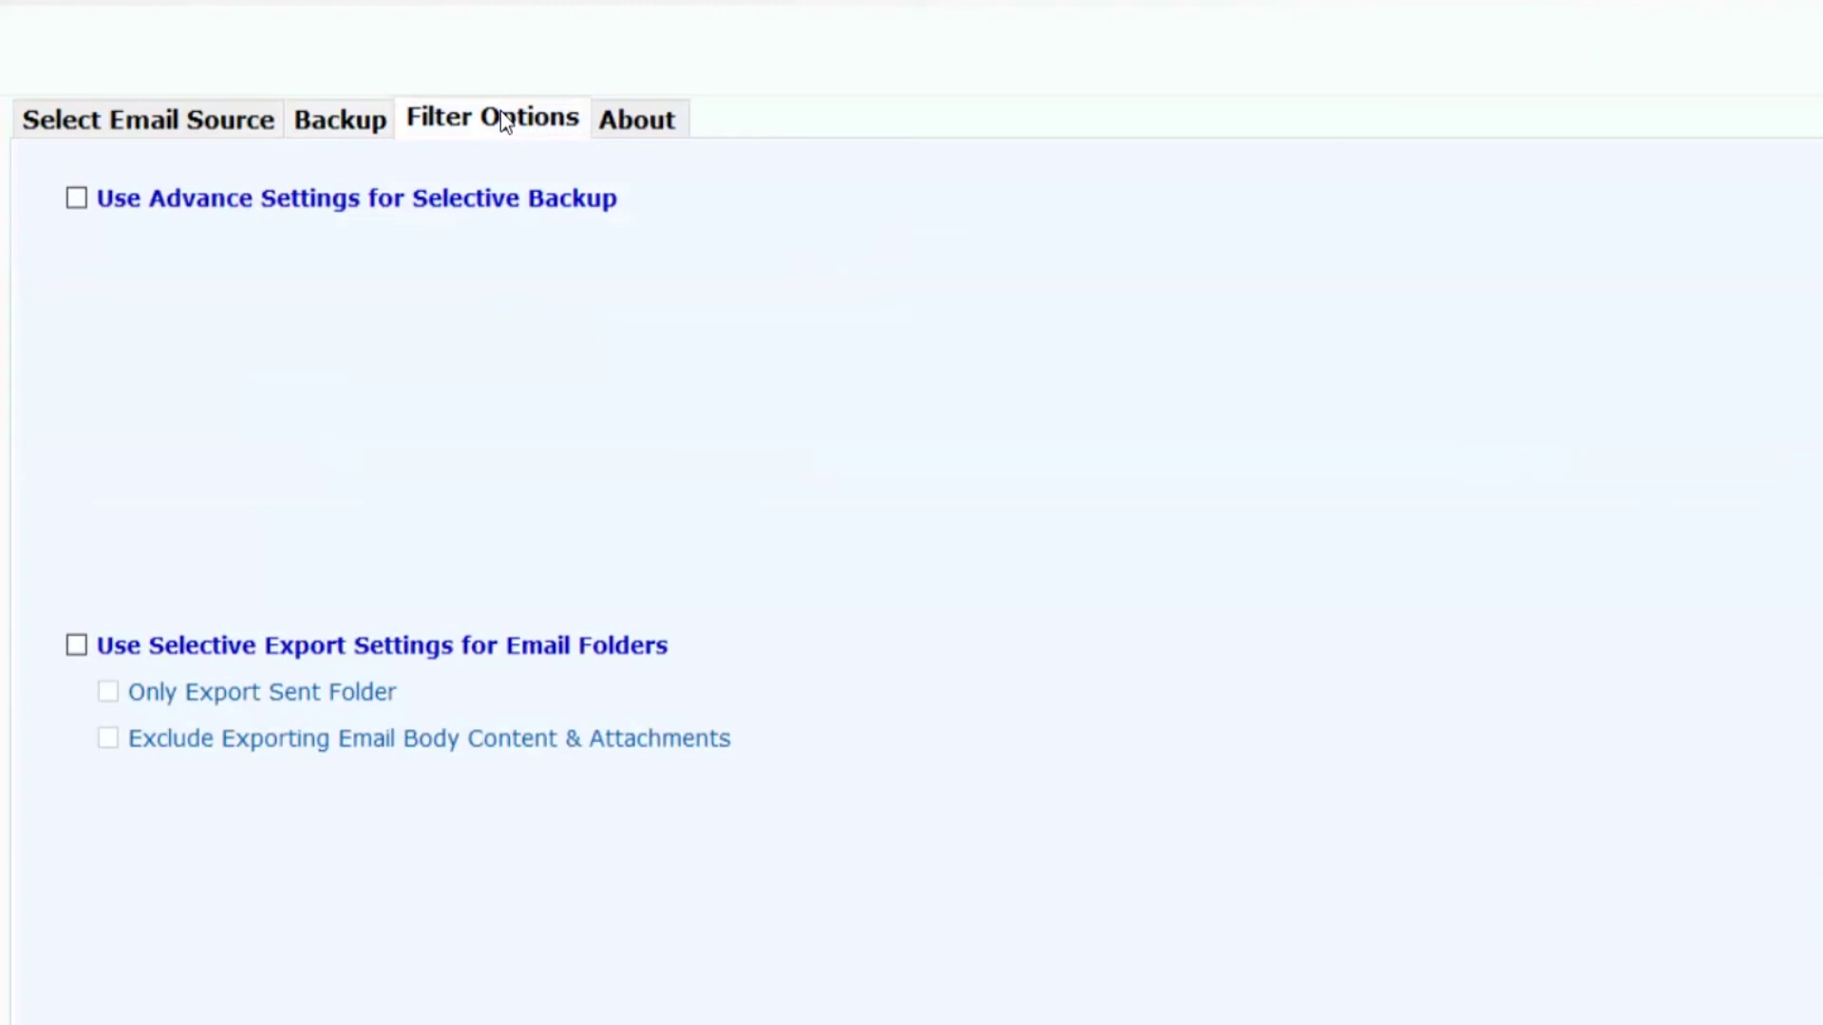
{"action": "left_click", "coordinate": [76, 198]}
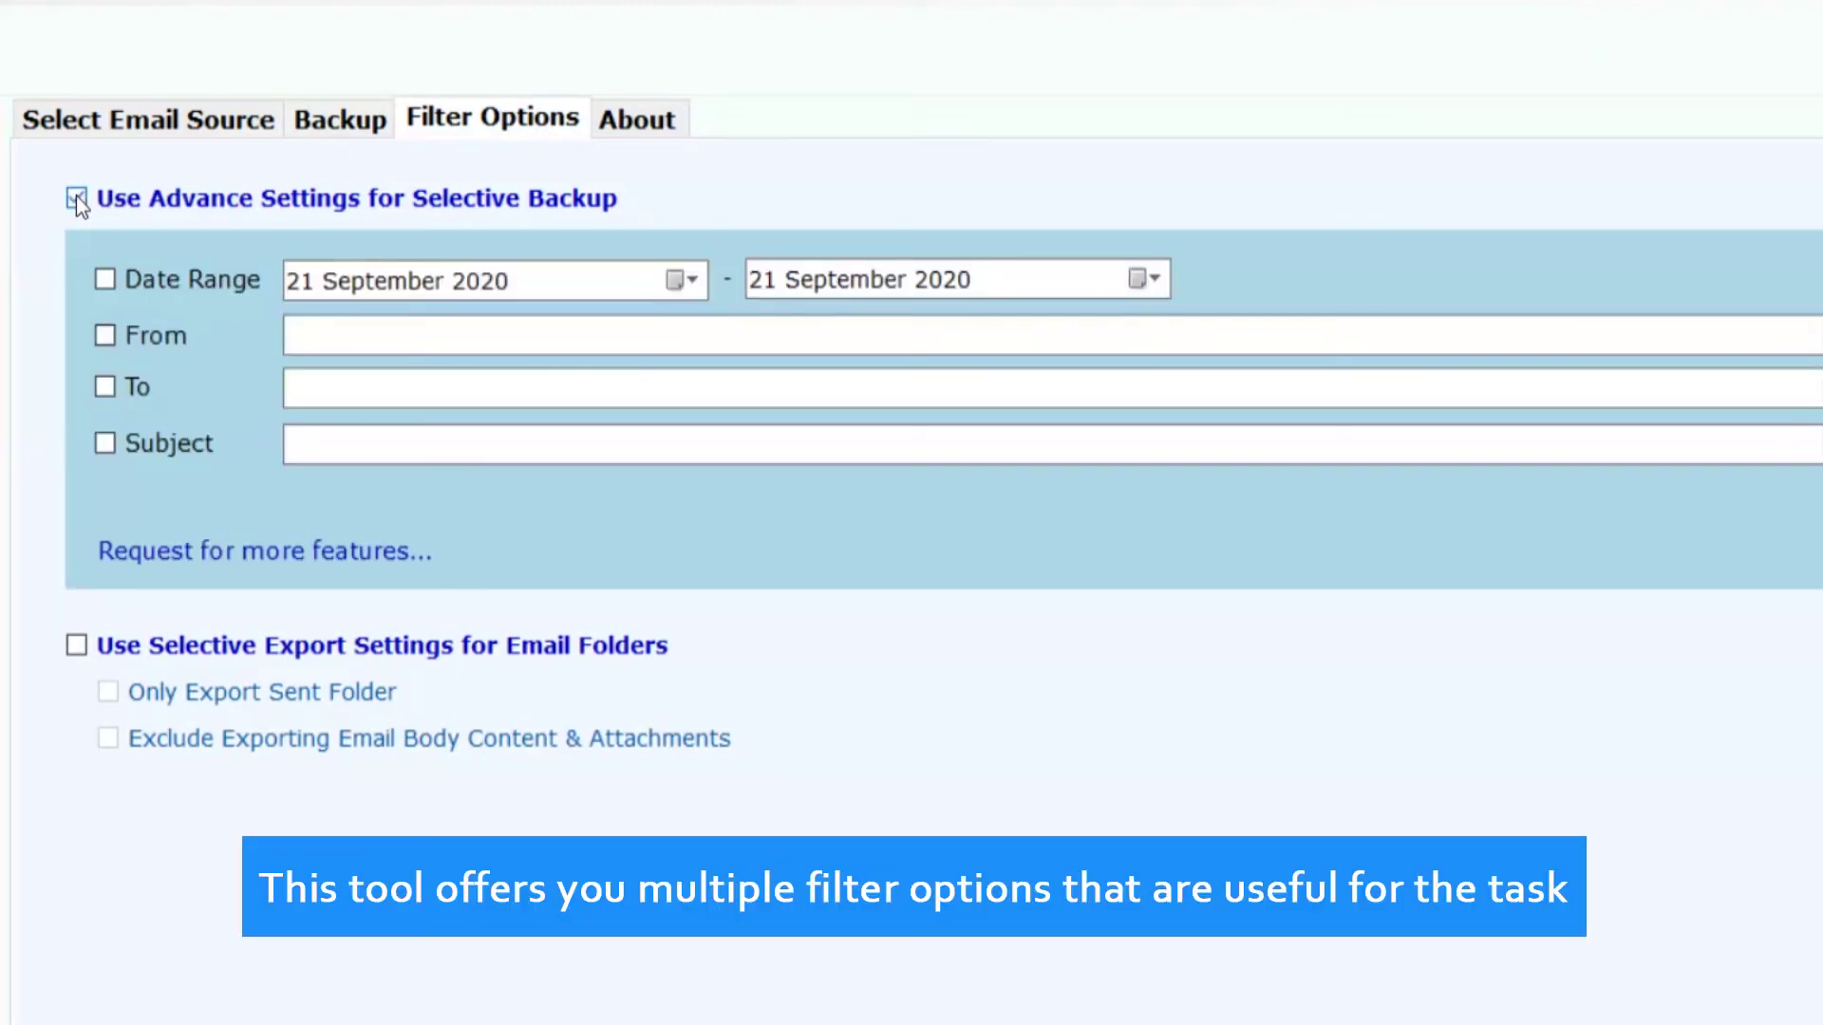
{"action": "left_click", "coordinate": [76, 198]}
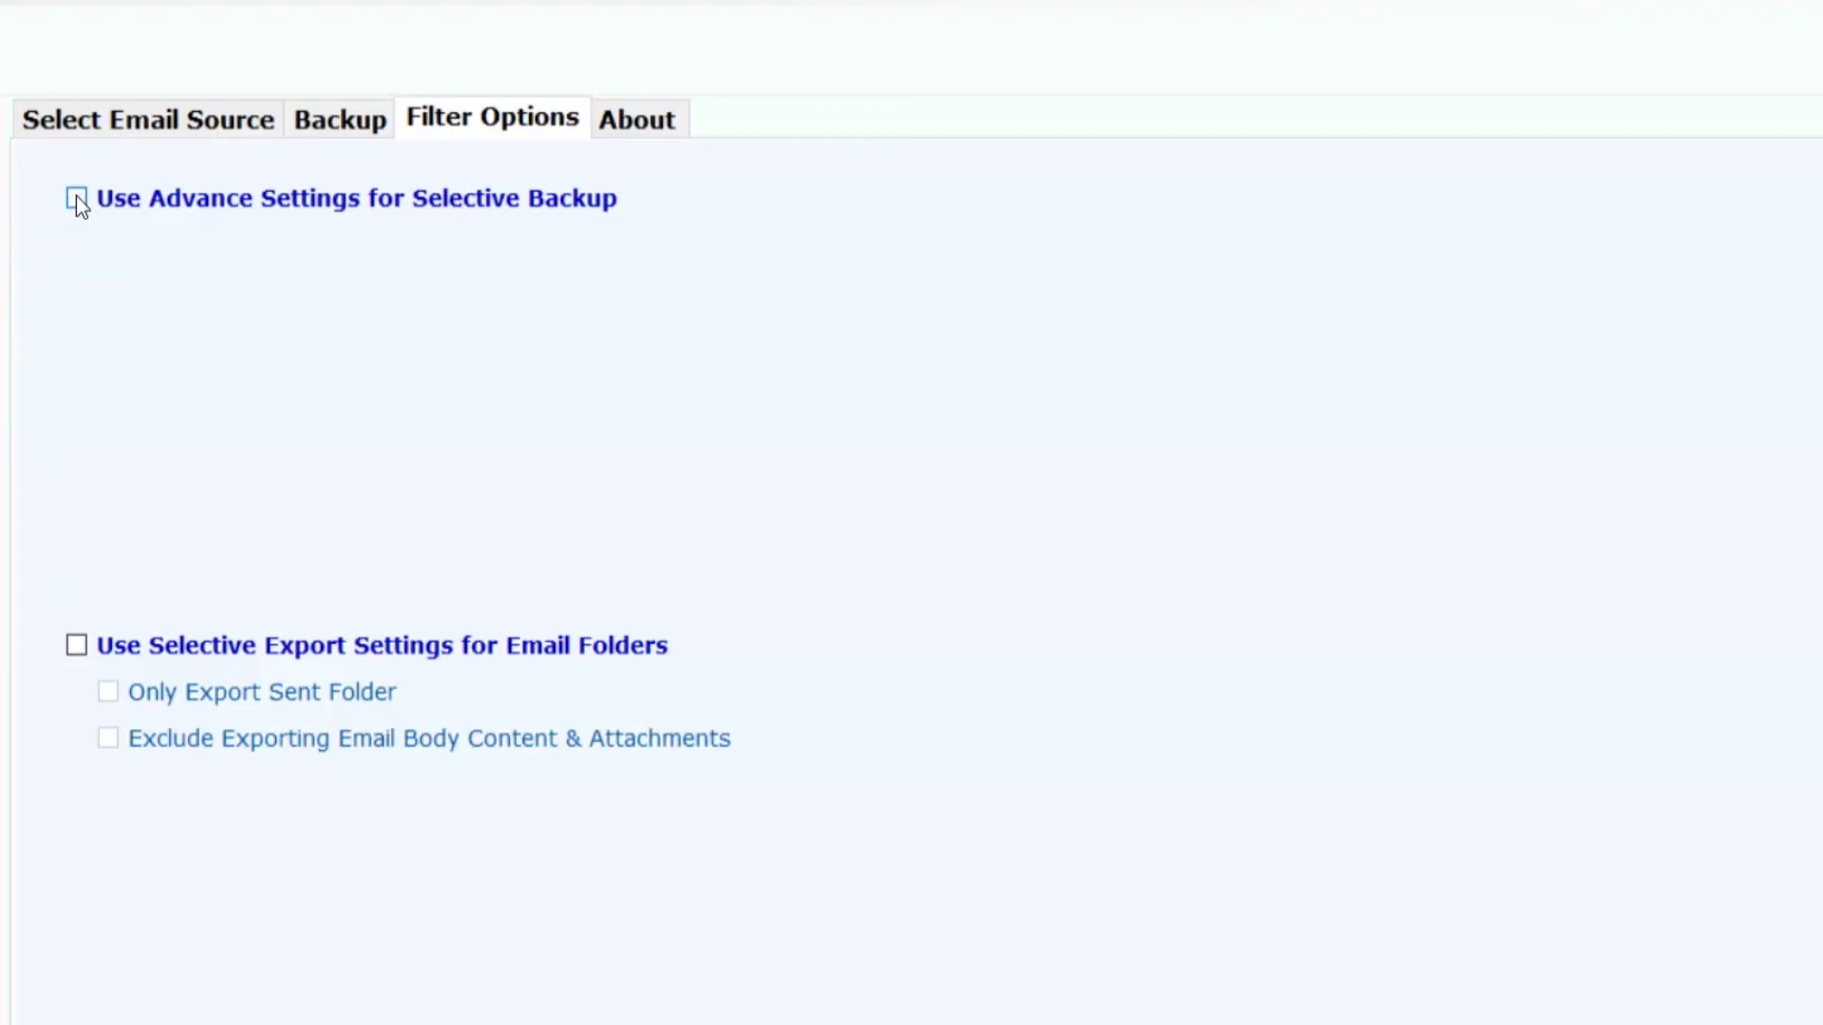
{"action": "left_click", "coordinate": [75, 643]}
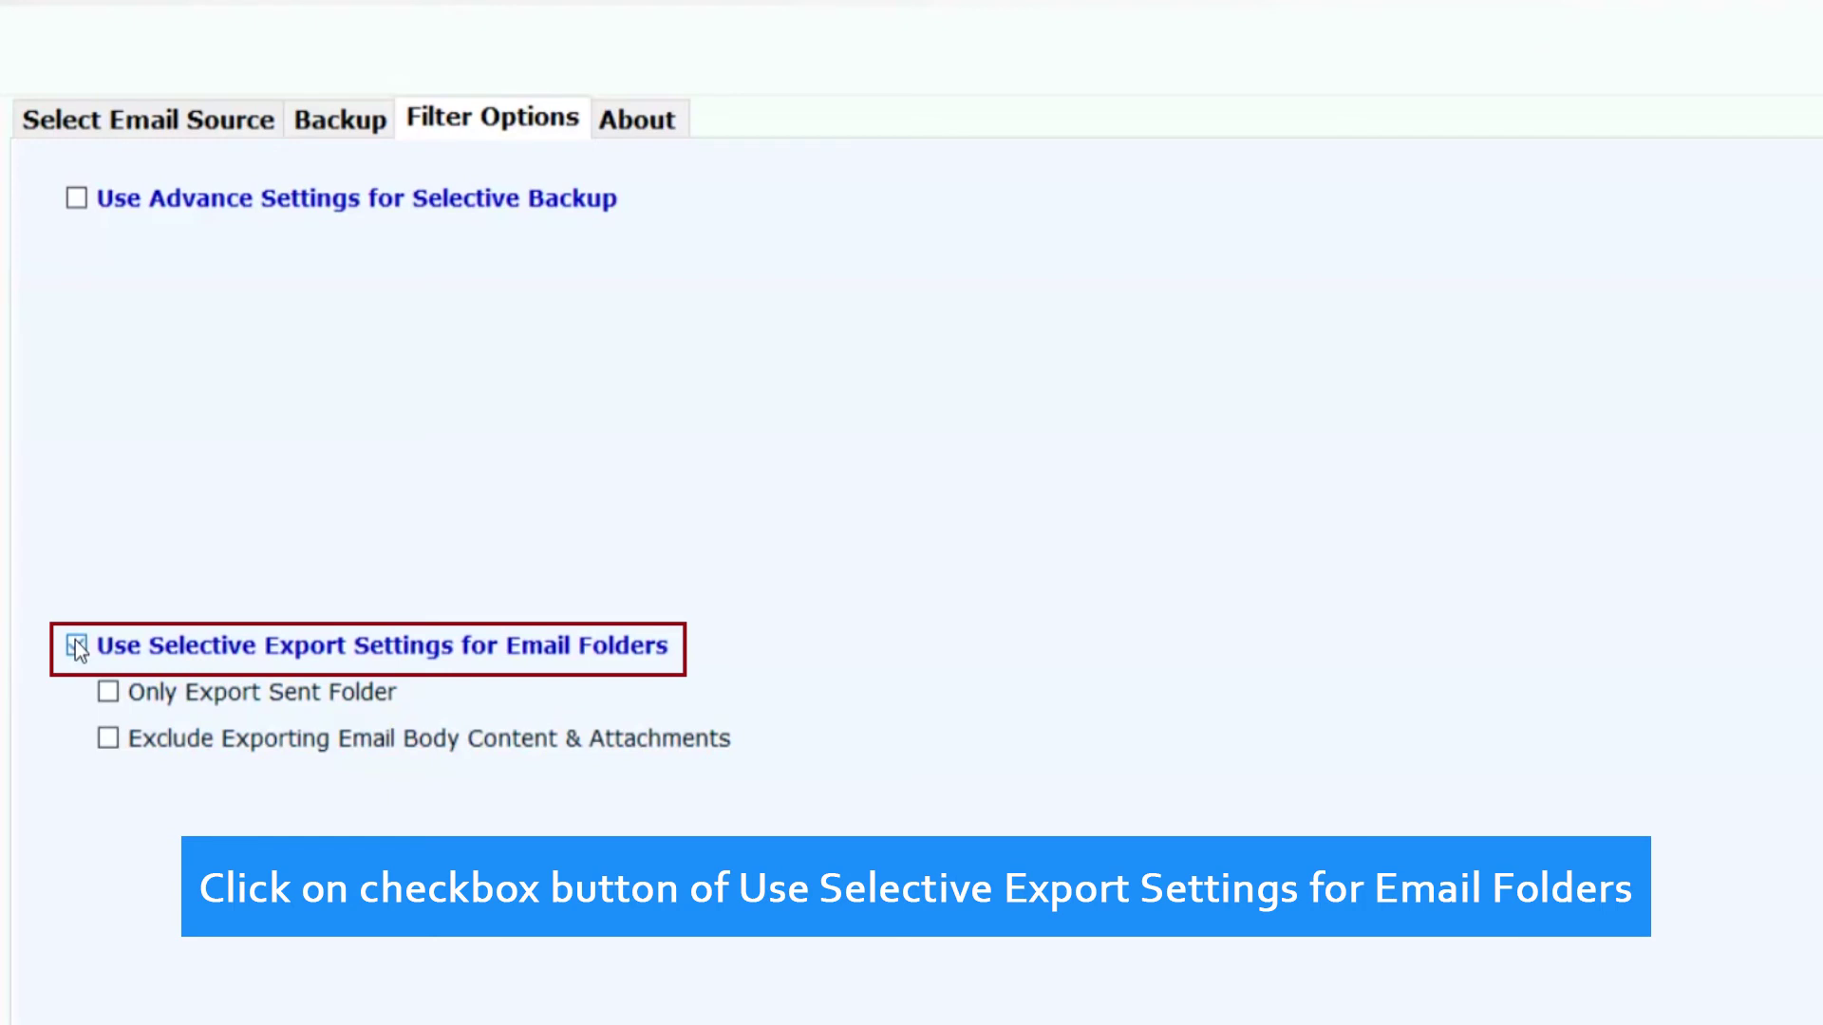
{"action": "left_click", "coordinate": [107, 693]}
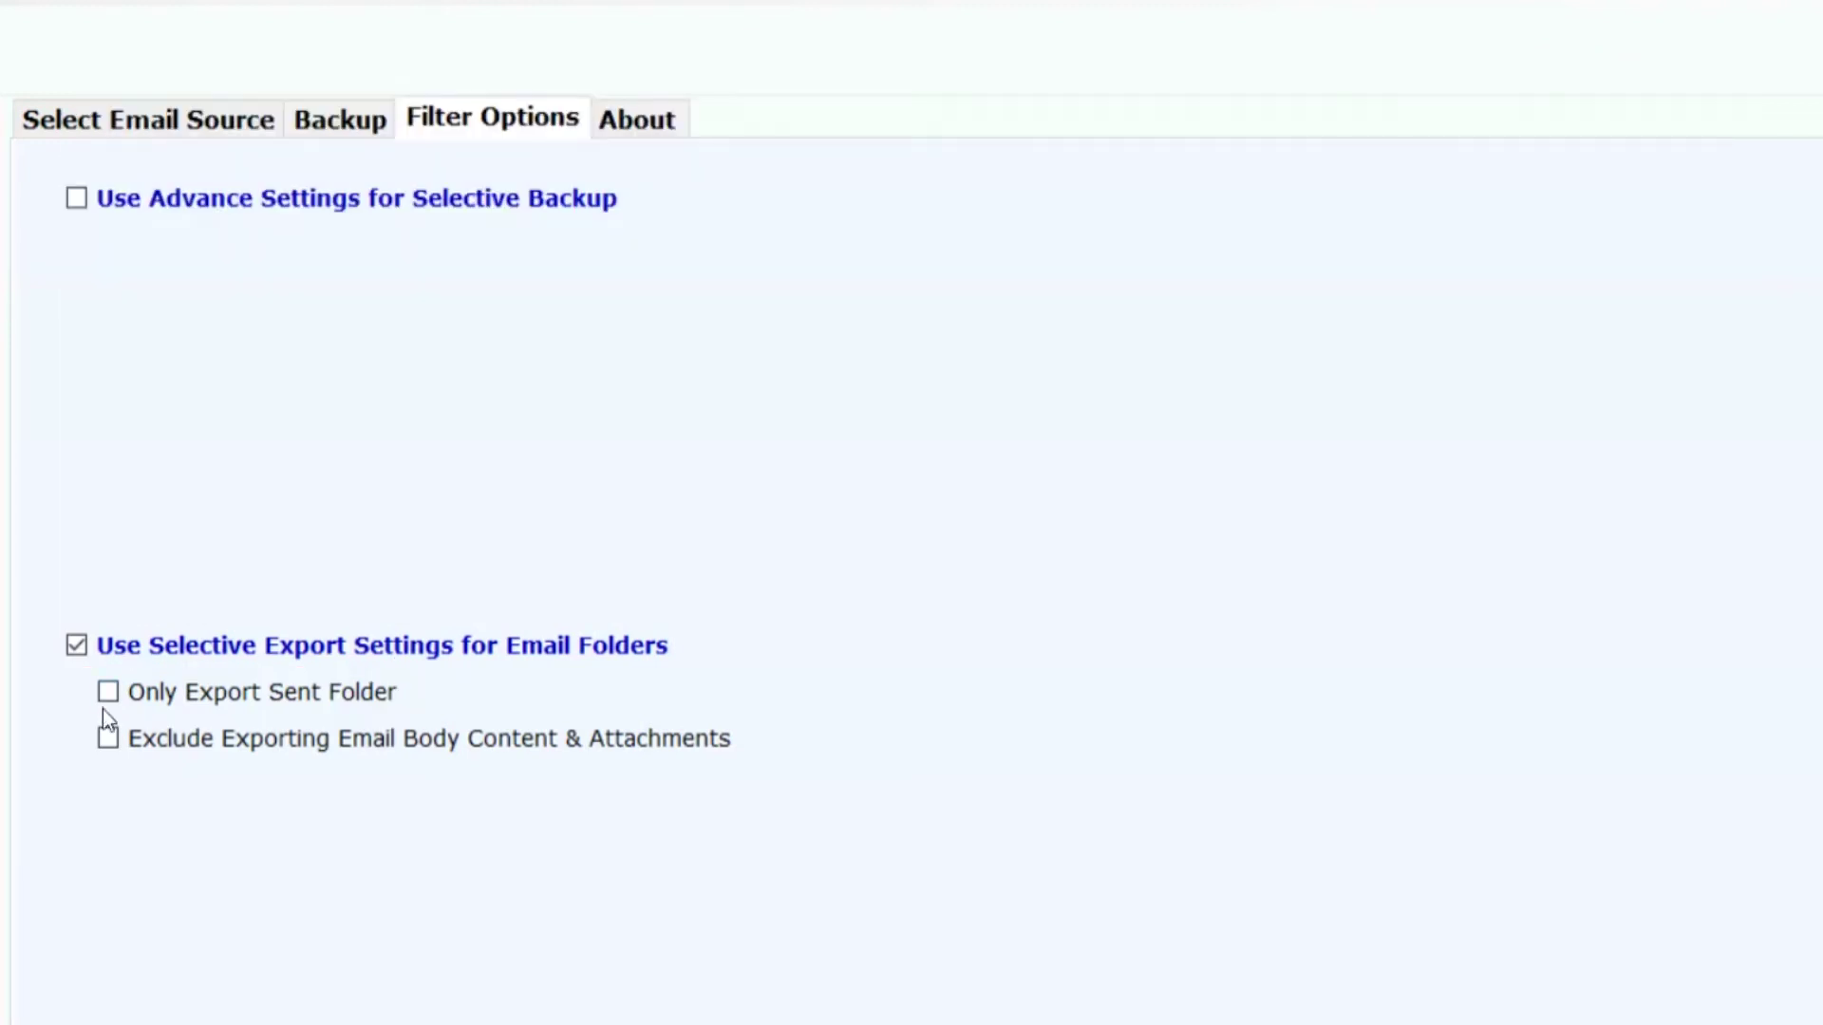
{"action": "left_click", "coordinate": [105, 731]}
{"action": "left_click", "coordinate": [76, 641]}
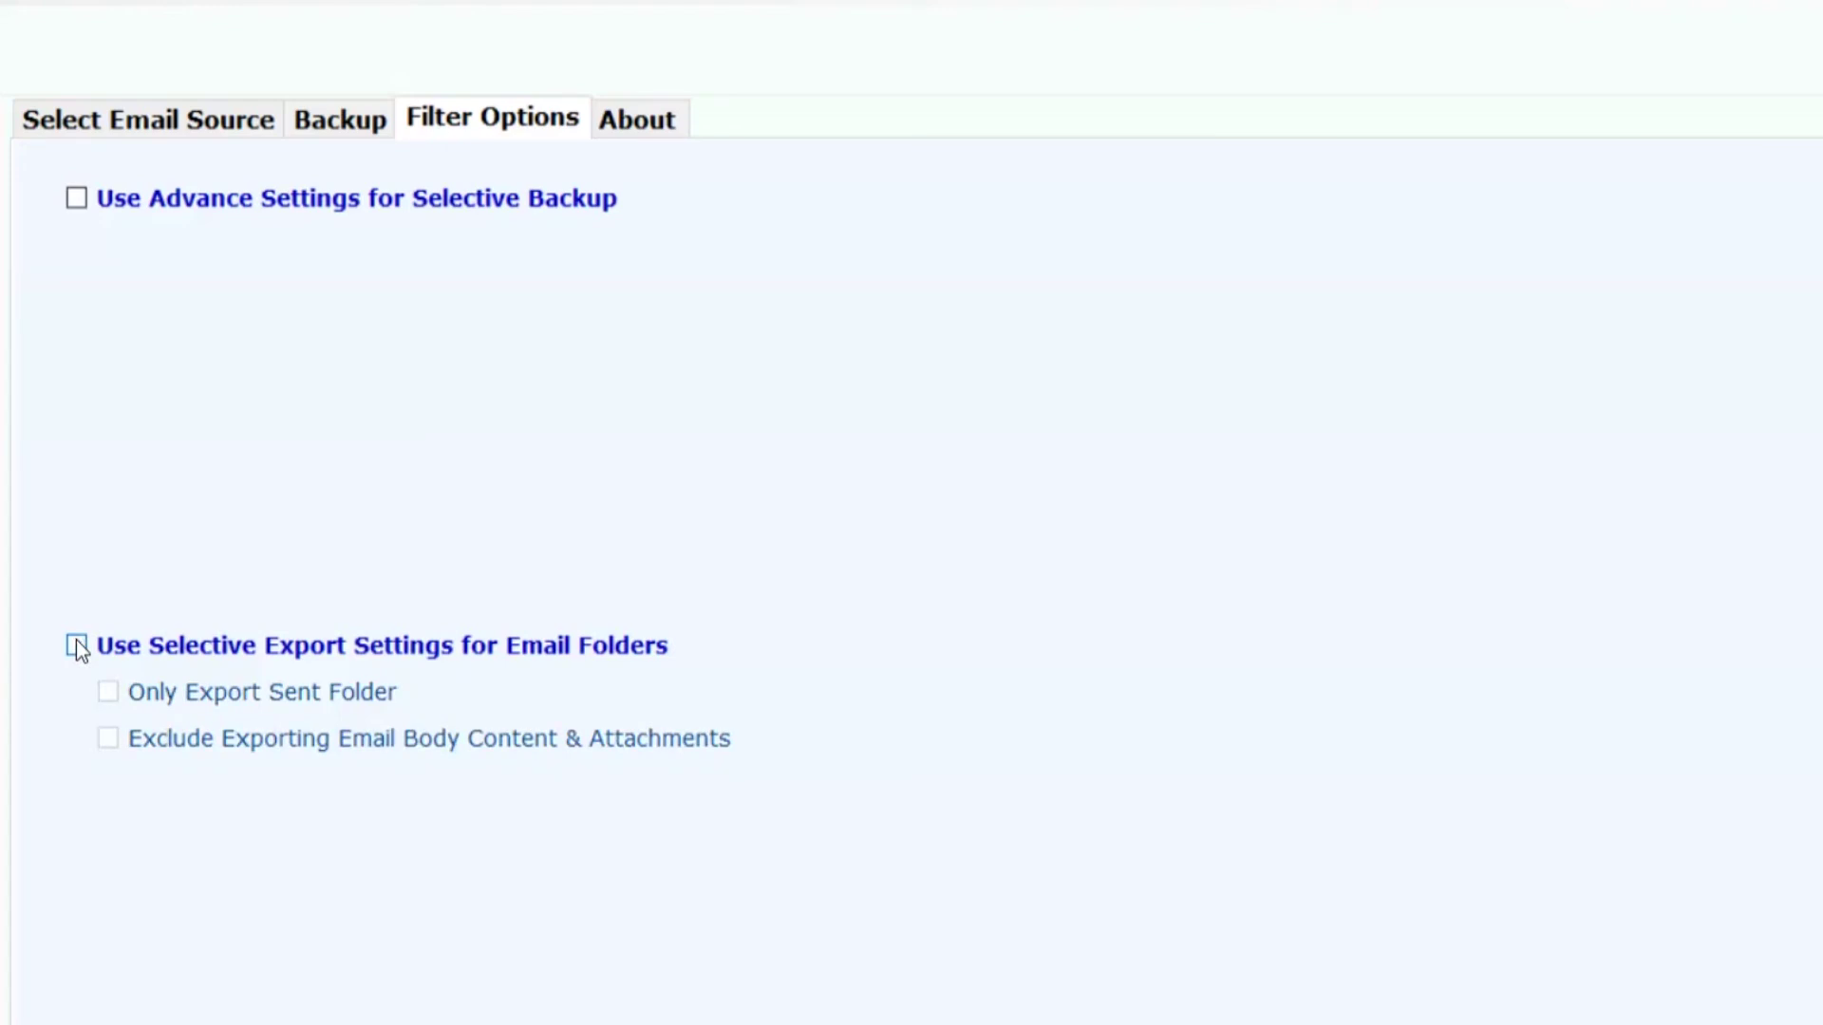
- Run the backup into the ProtonMail IMAP account and dismiss the completion and trial notices
{"action": "left_click", "coordinate": [339, 124]}
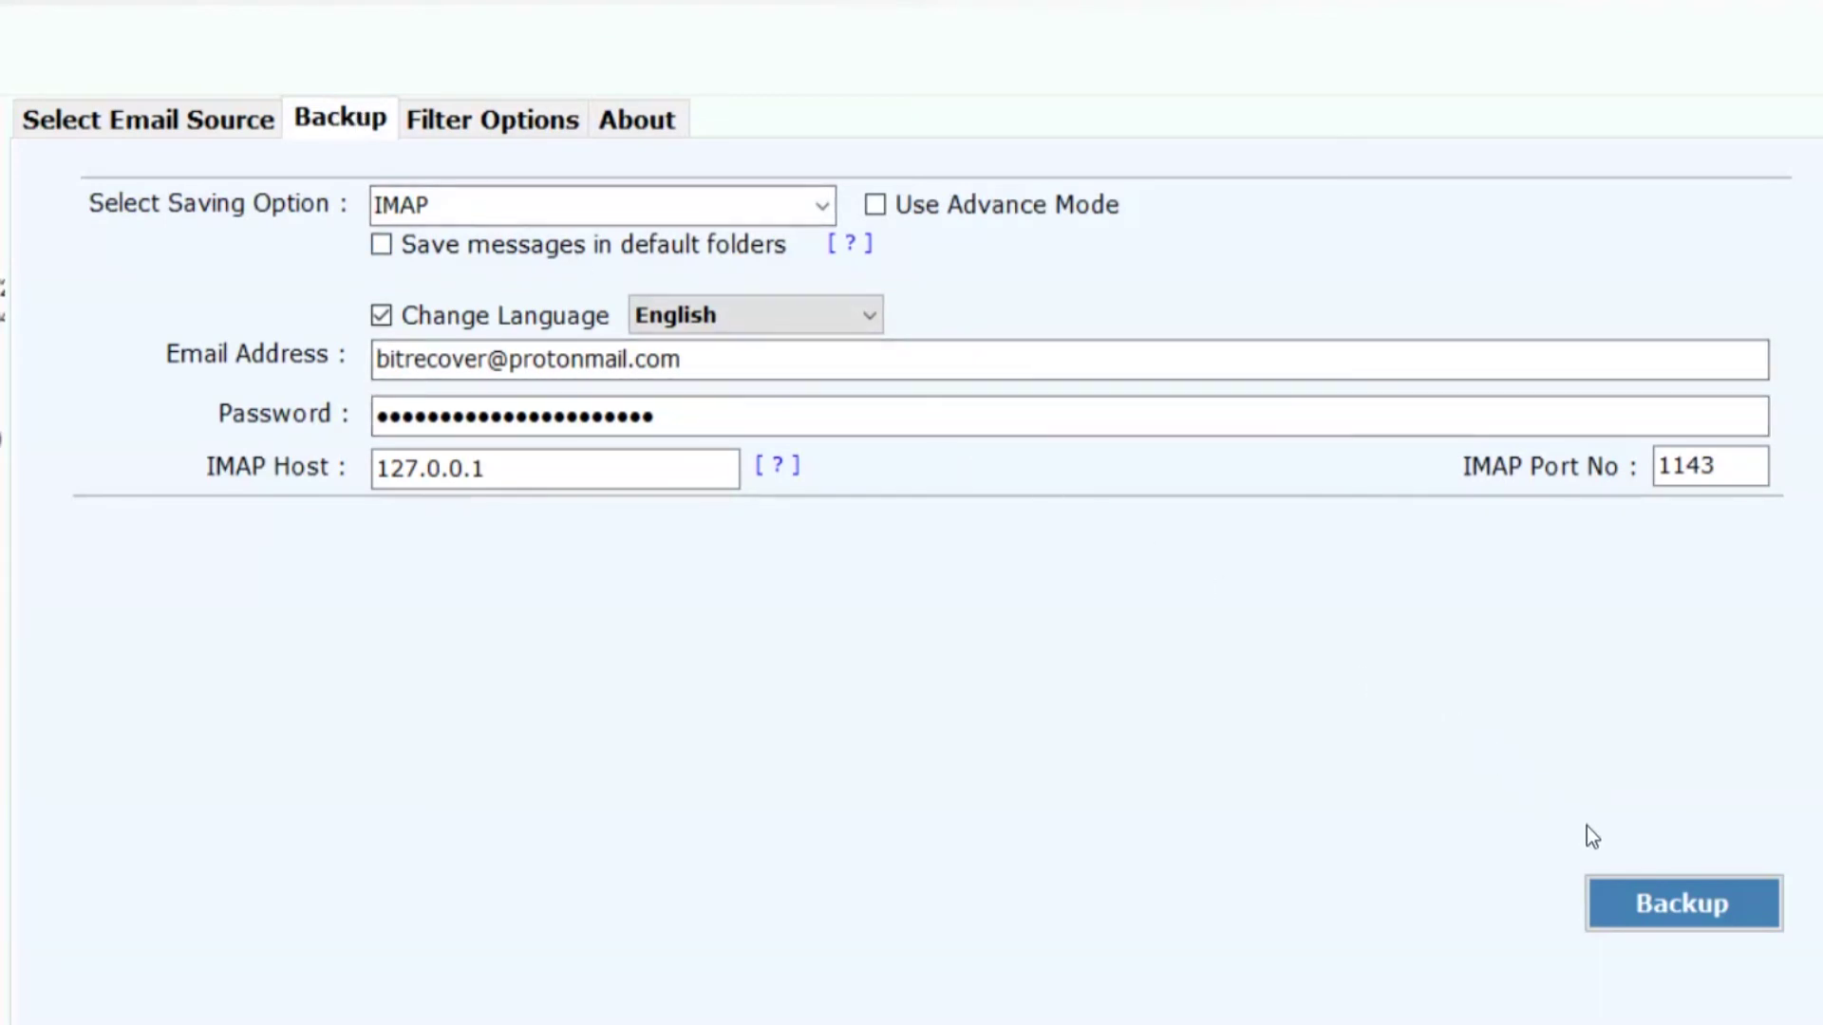
{"action": "left_click", "coordinate": [1688, 897]}
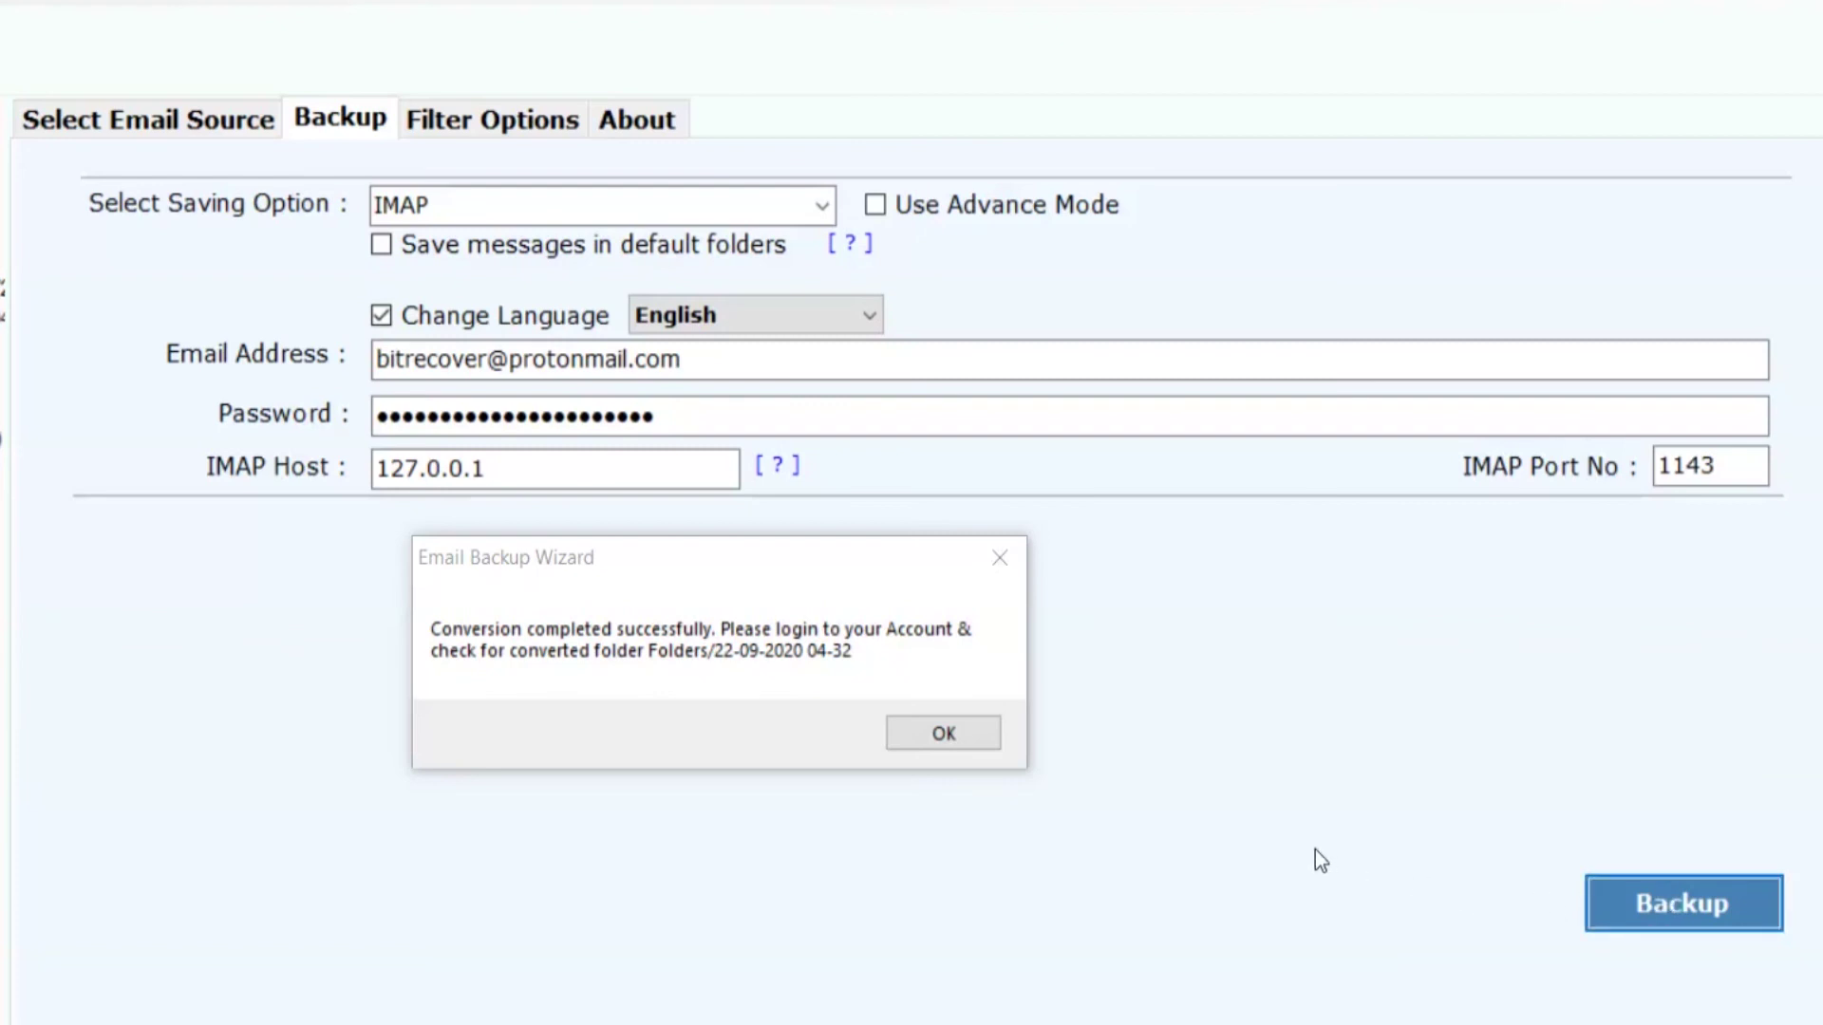
{"action": "left_click", "coordinate": [968, 735]}
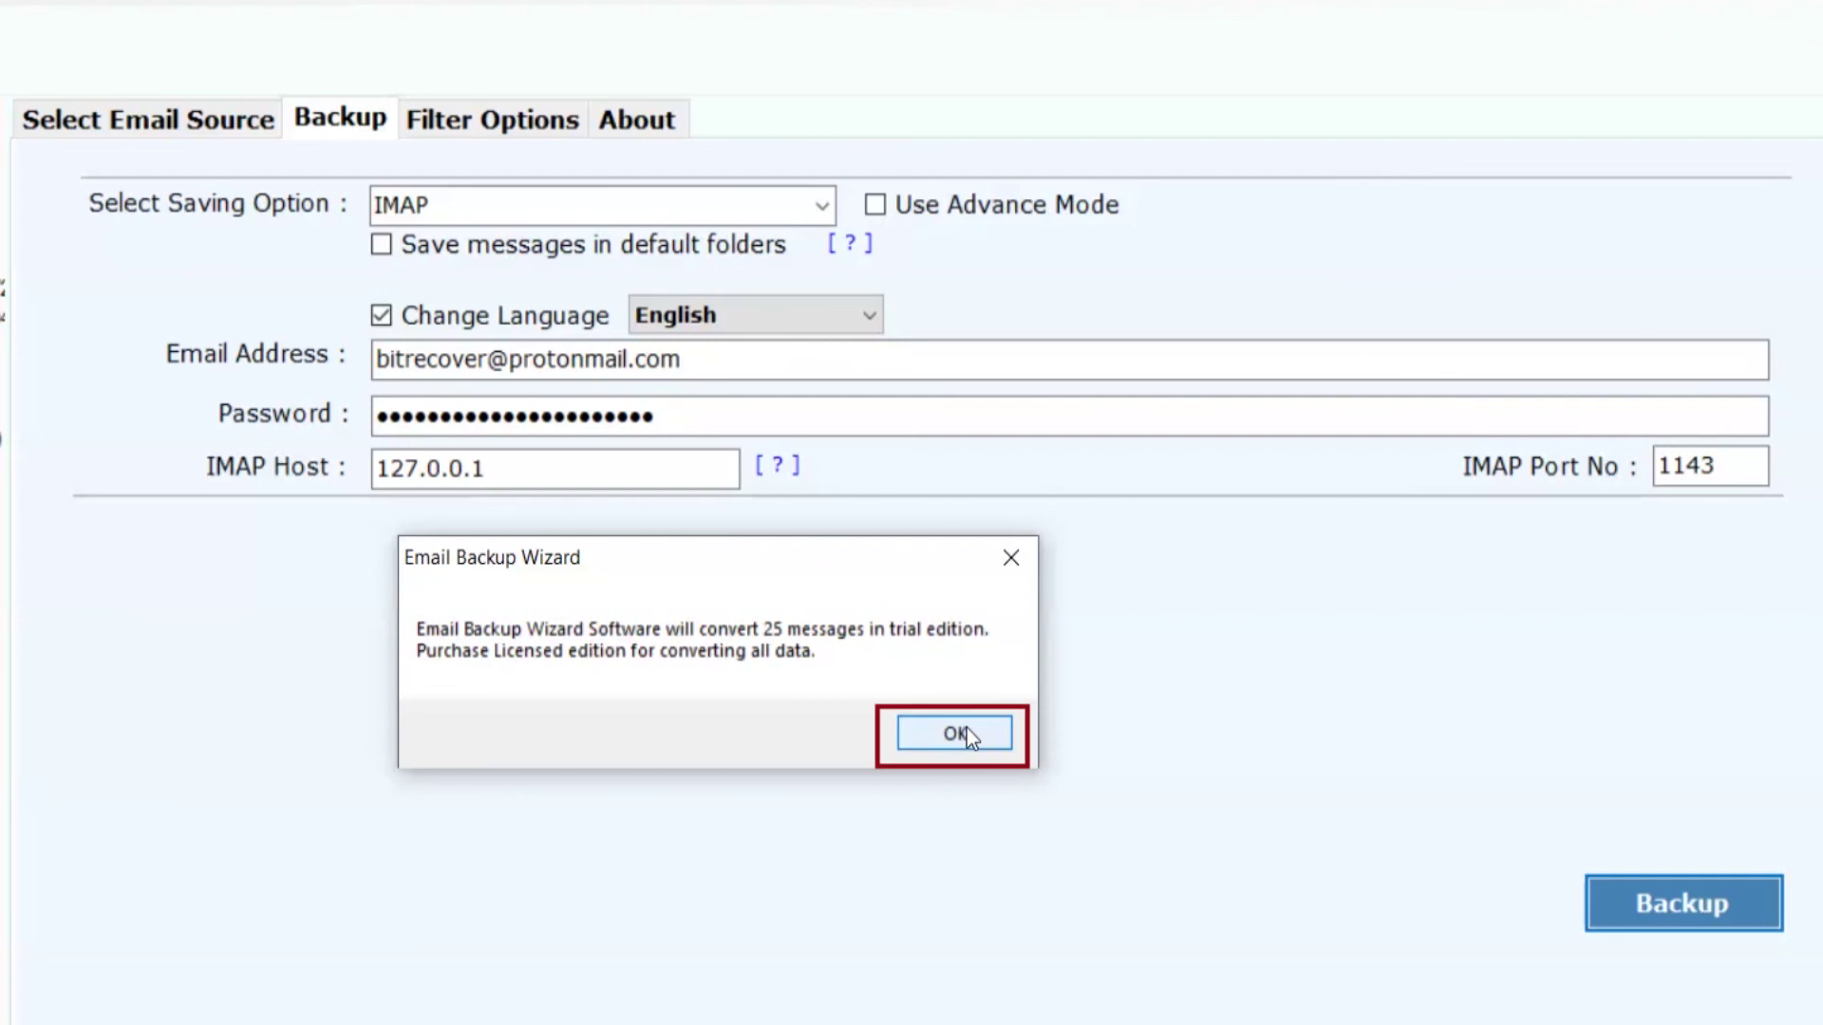
{"action": "left_click", "coordinate": [967, 735]}
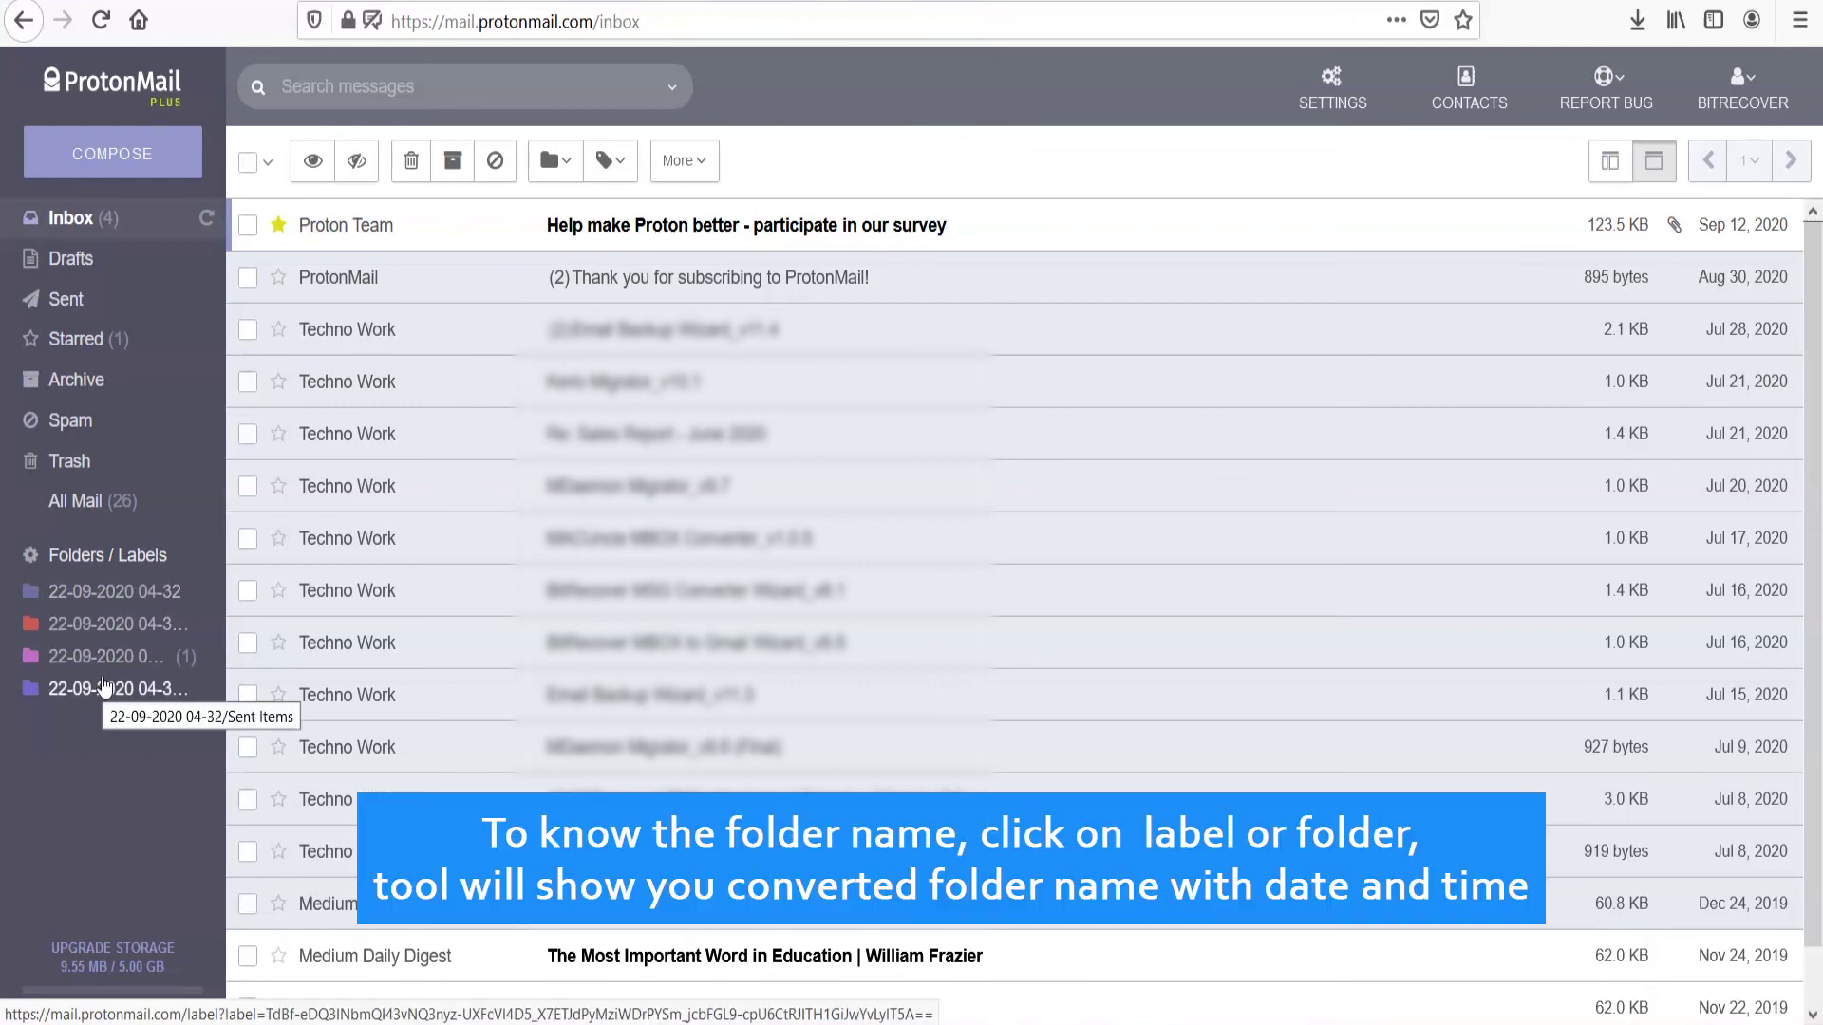
{"action": "left_click", "coordinate": [97, 558]}
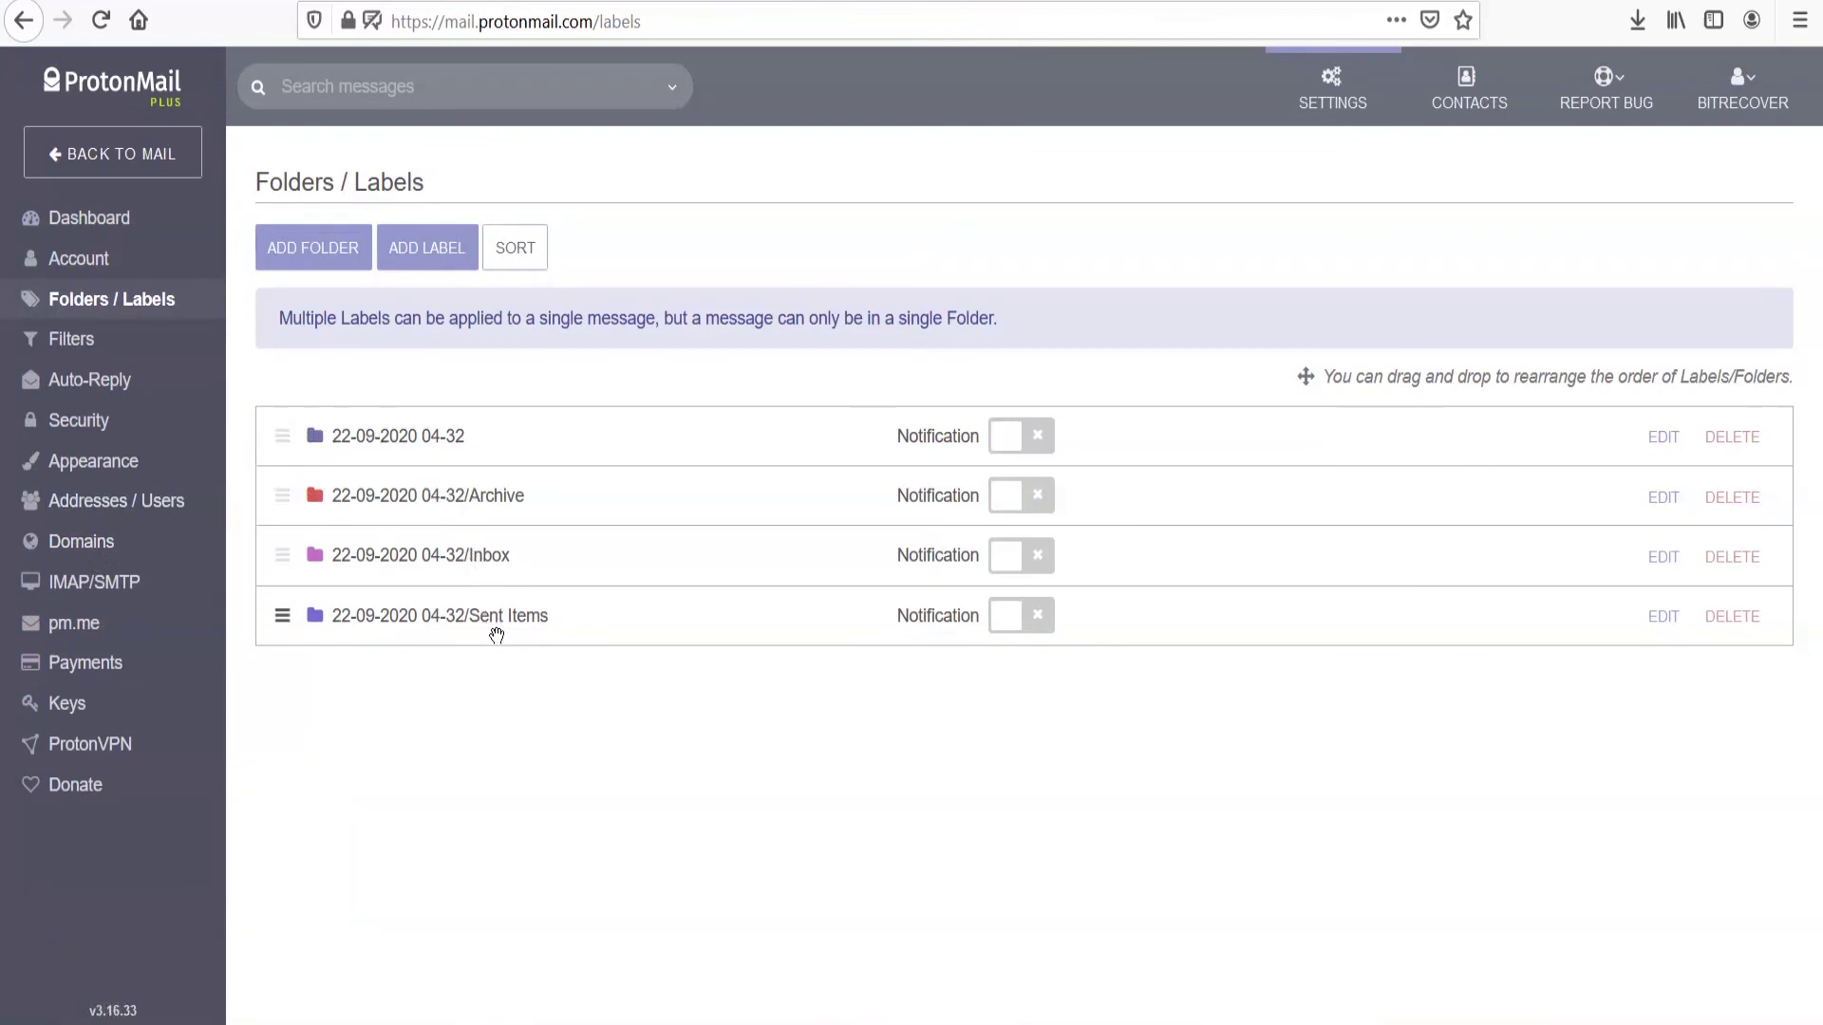
{"action": "left_click", "coordinate": [103, 154]}
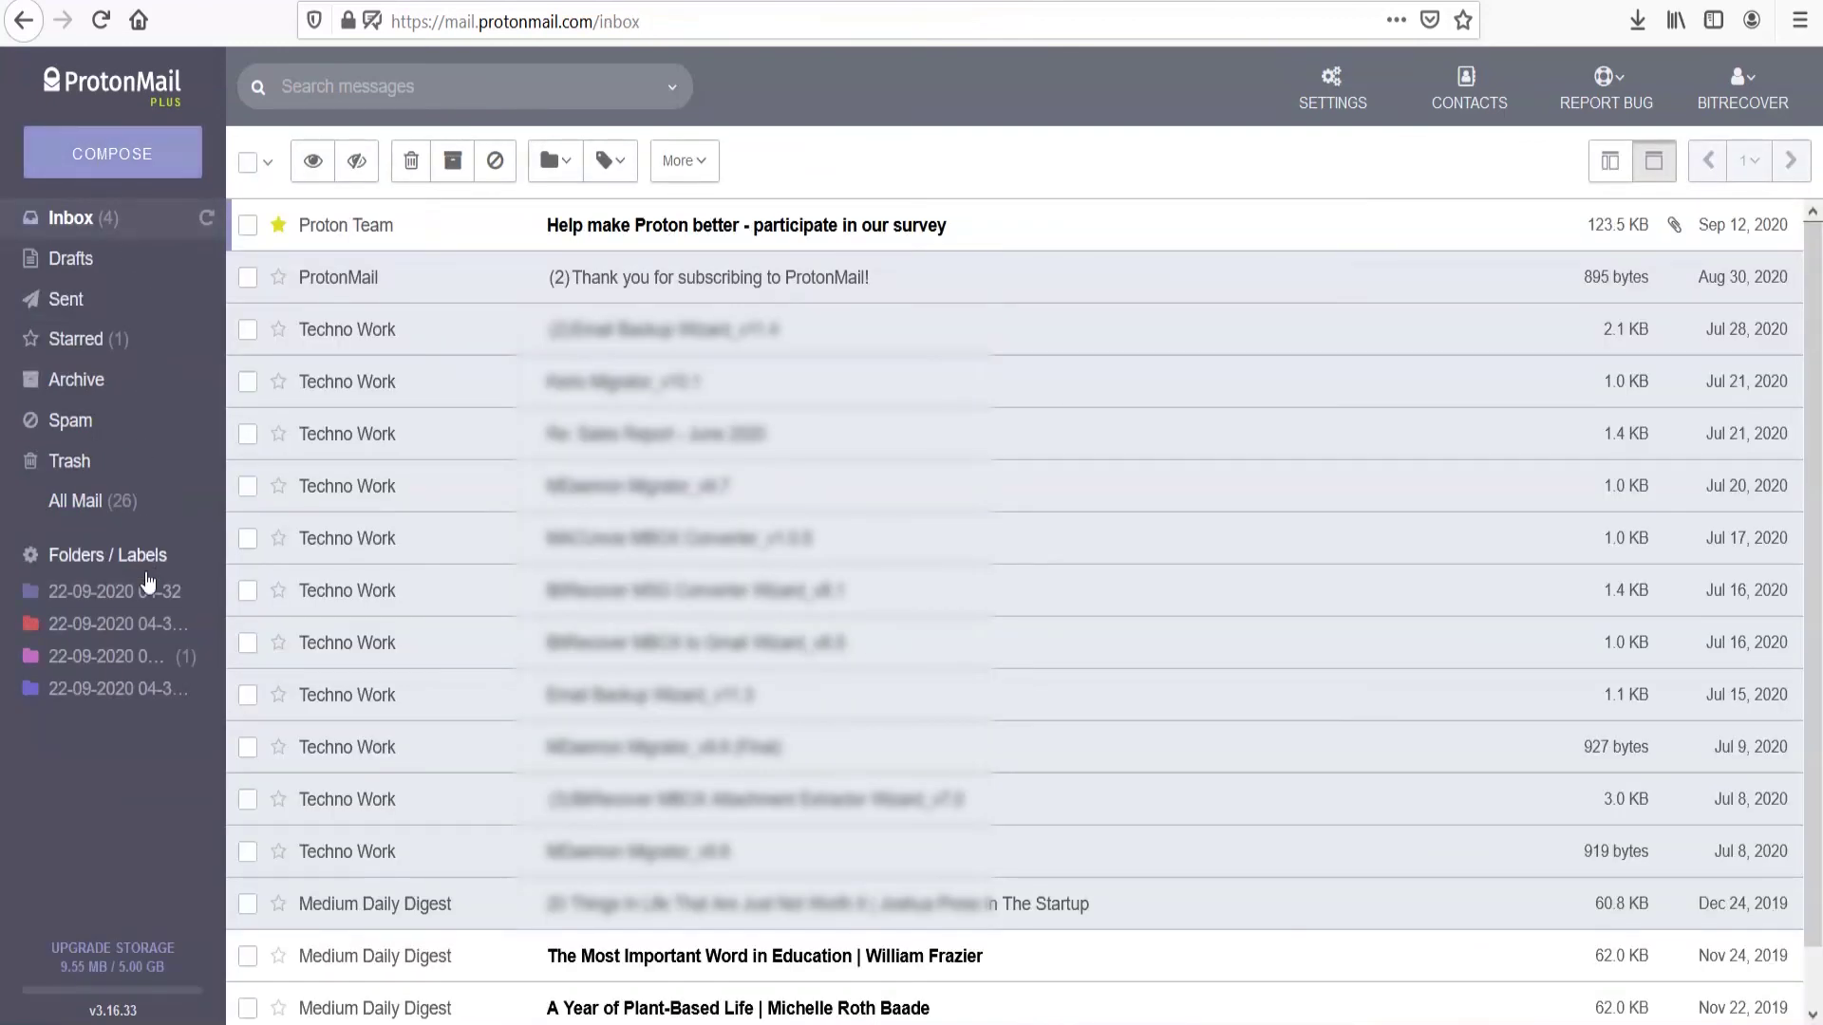
{"action": "left_click", "coordinate": [144, 657]}
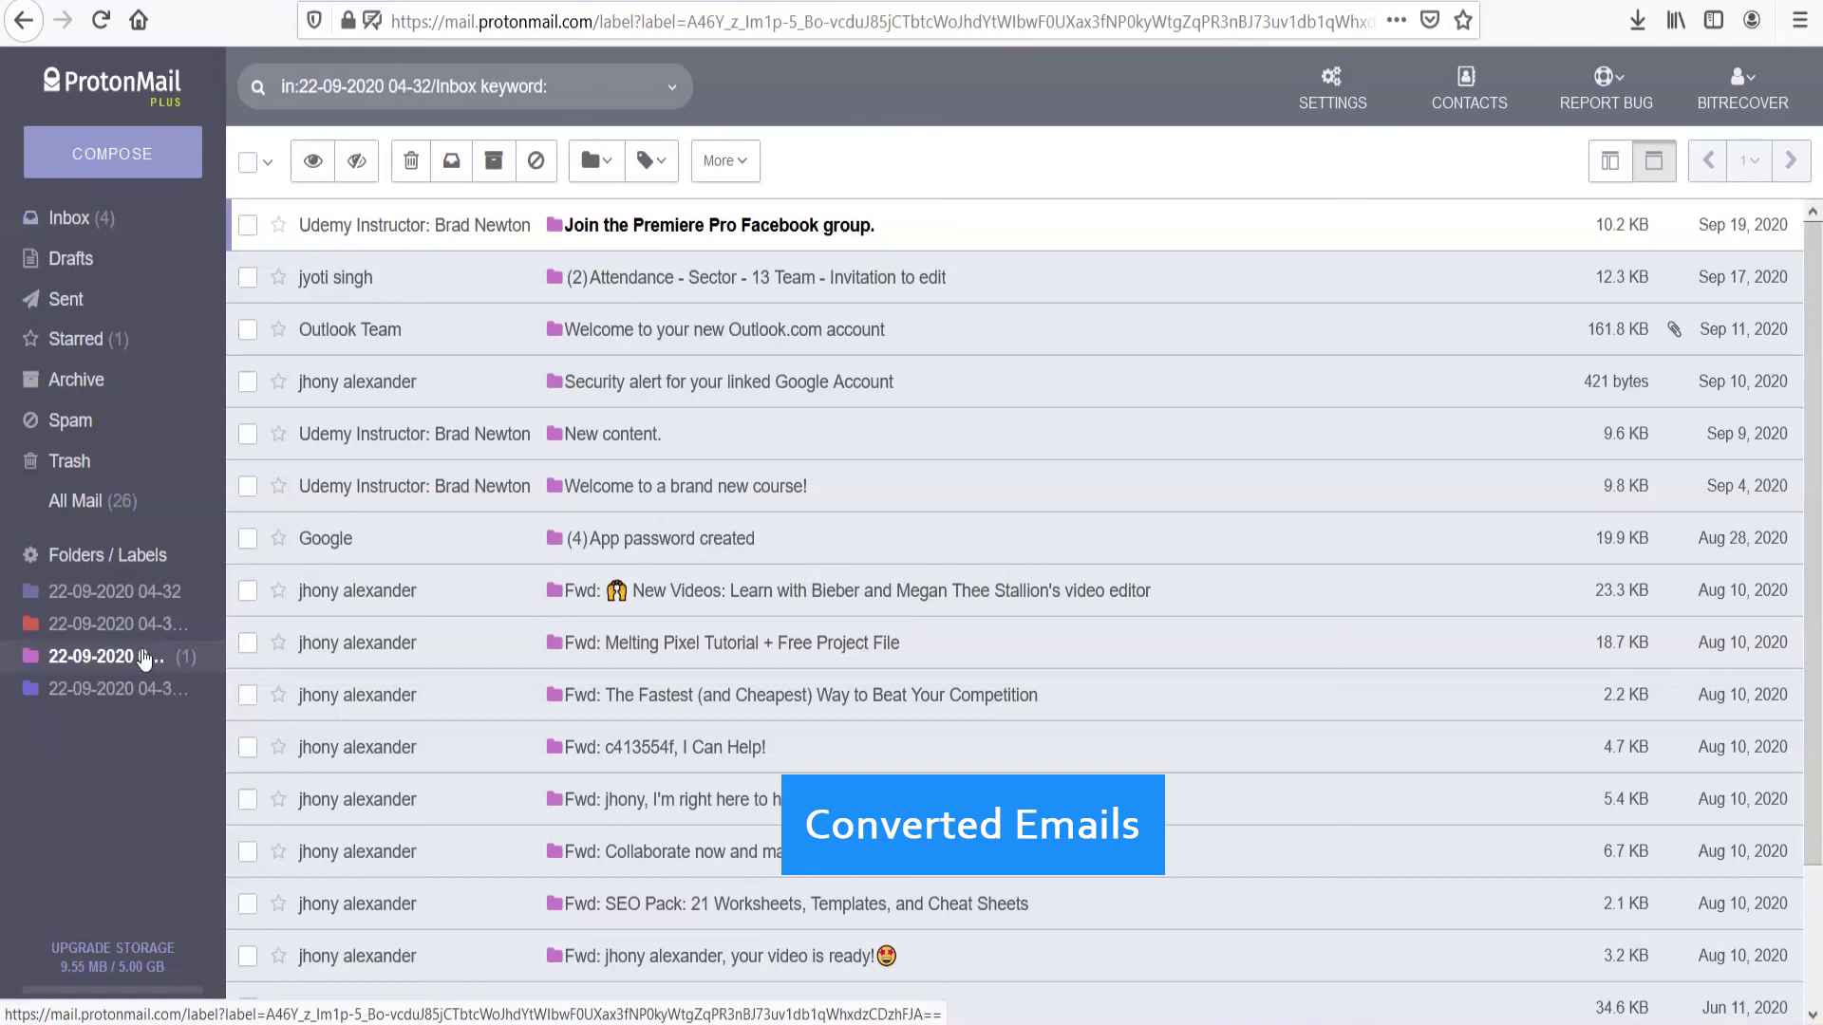